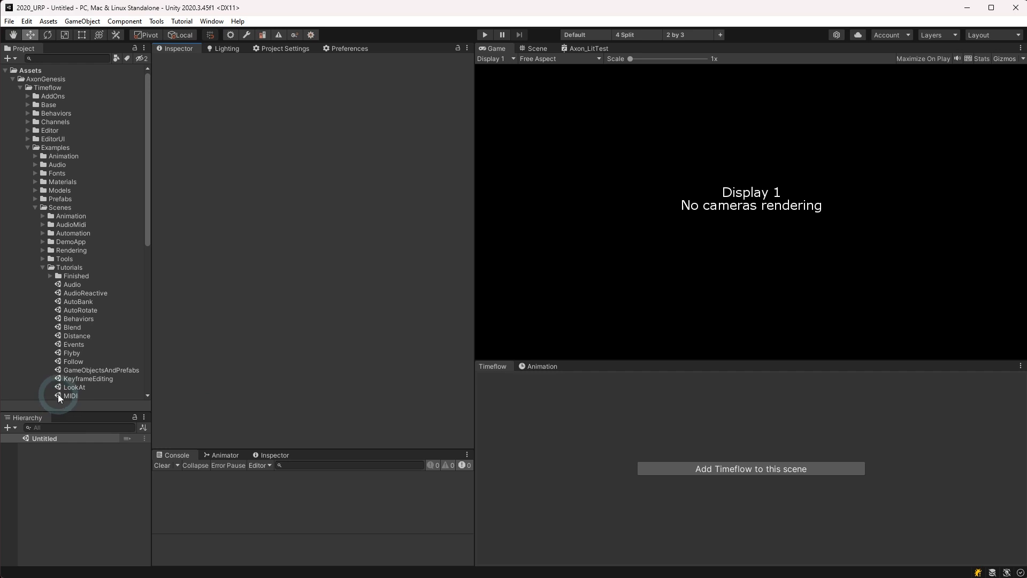
# Open the MIDI tutorial scene and expand the Timeflow and Samples objects in its hierarchy.
pyautogui.doubleClick(58, 395)
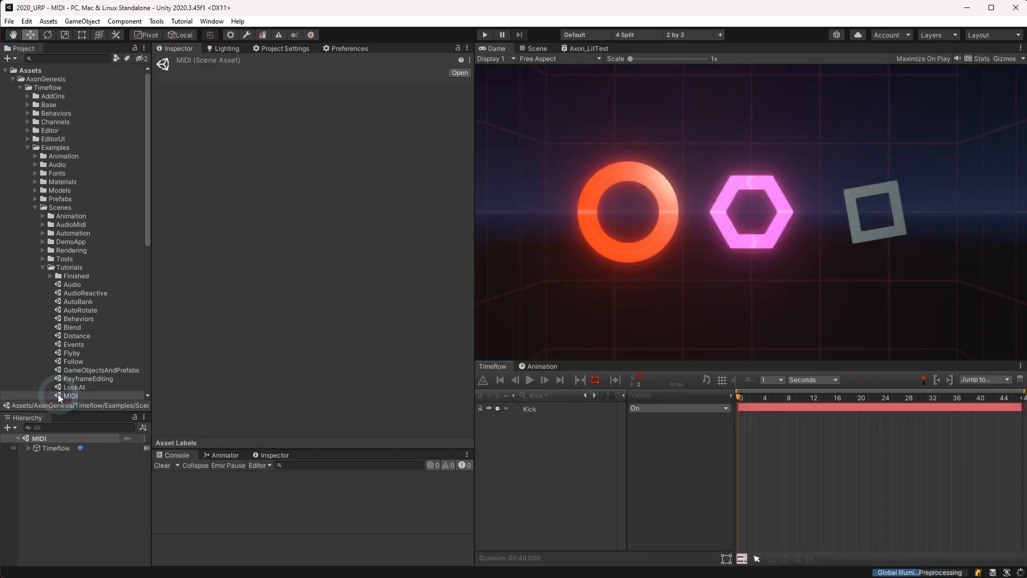
pyautogui.click(27, 448)
pyautogui.click(62, 496)
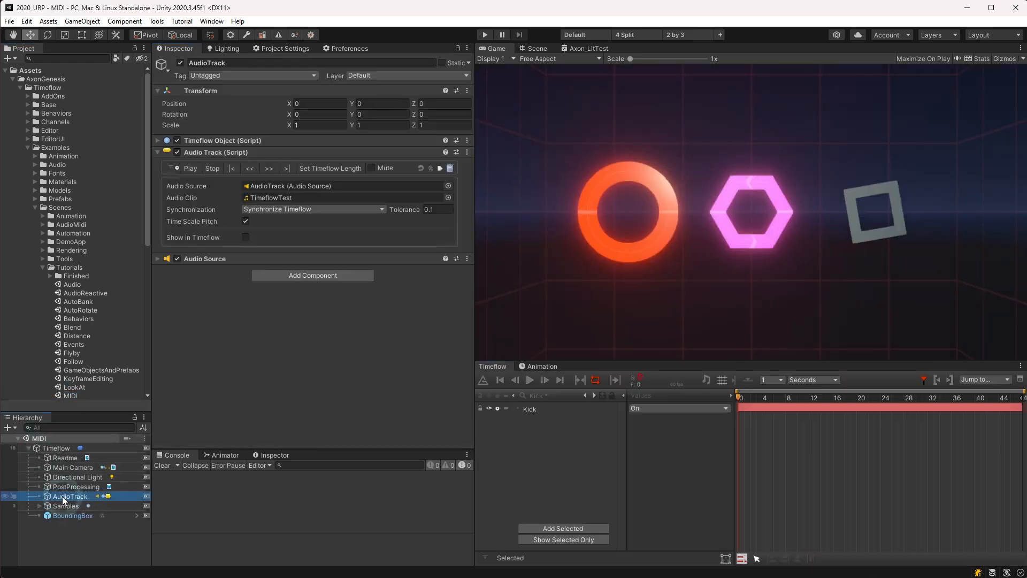
pyautogui.click(39, 506)
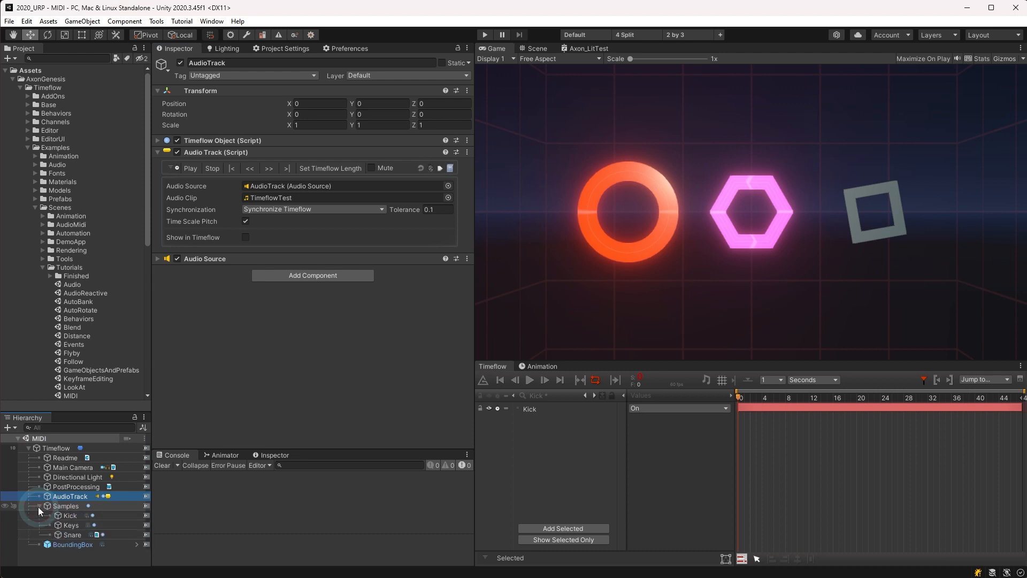
# Add a Timeflow Midi File component to the AudioTrack object.
pyautogui.click(136, 496)
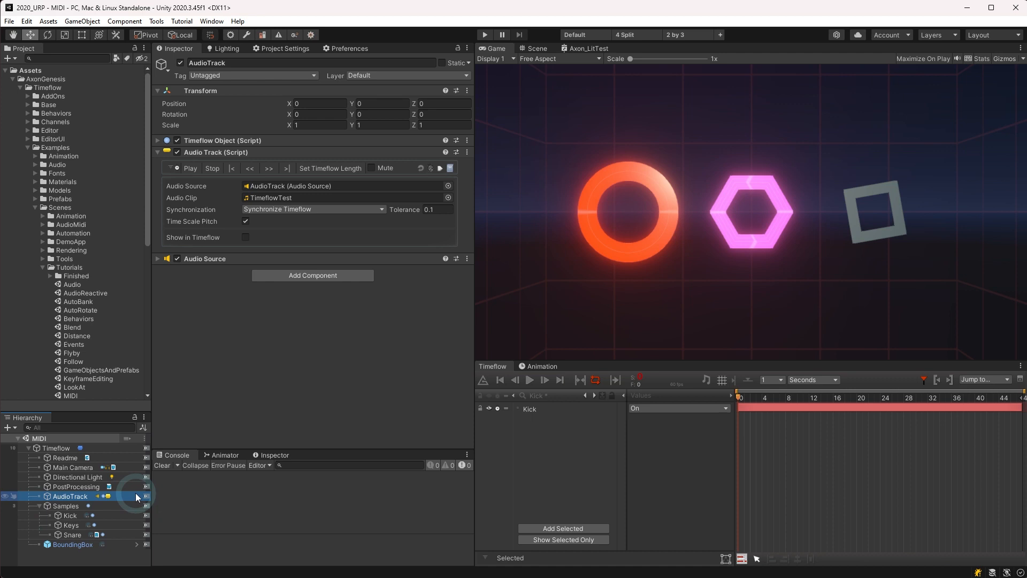
pyautogui.click(157, 22)
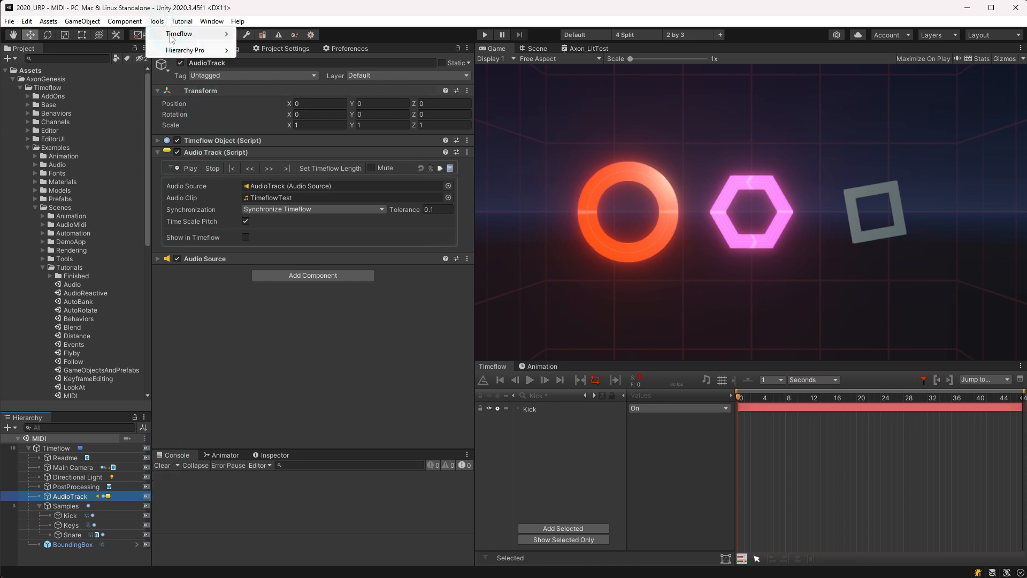
pyautogui.moveTo(188, 36)
pyautogui.moveTo(261, 52)
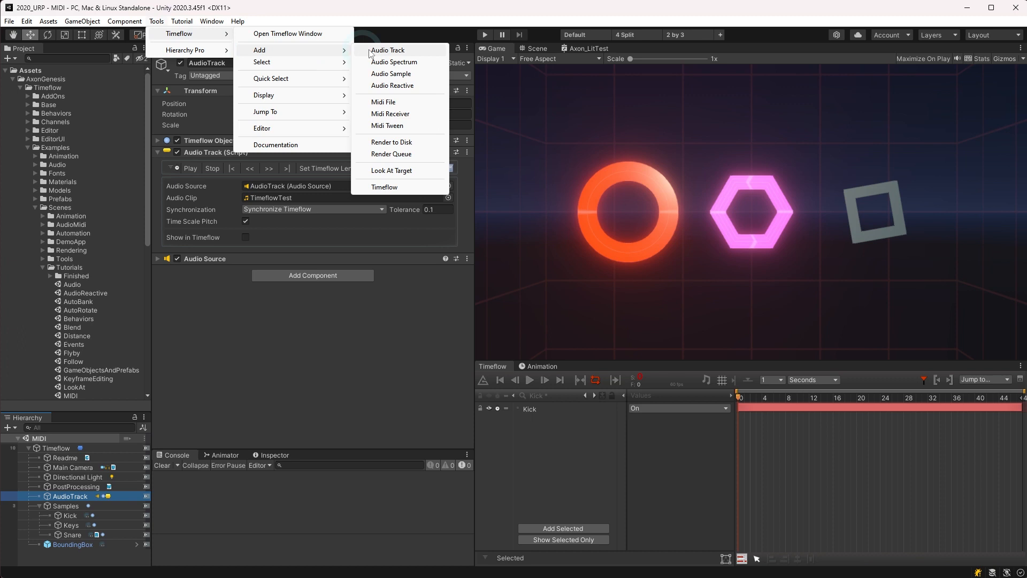
pyautogui.click(412, 102)
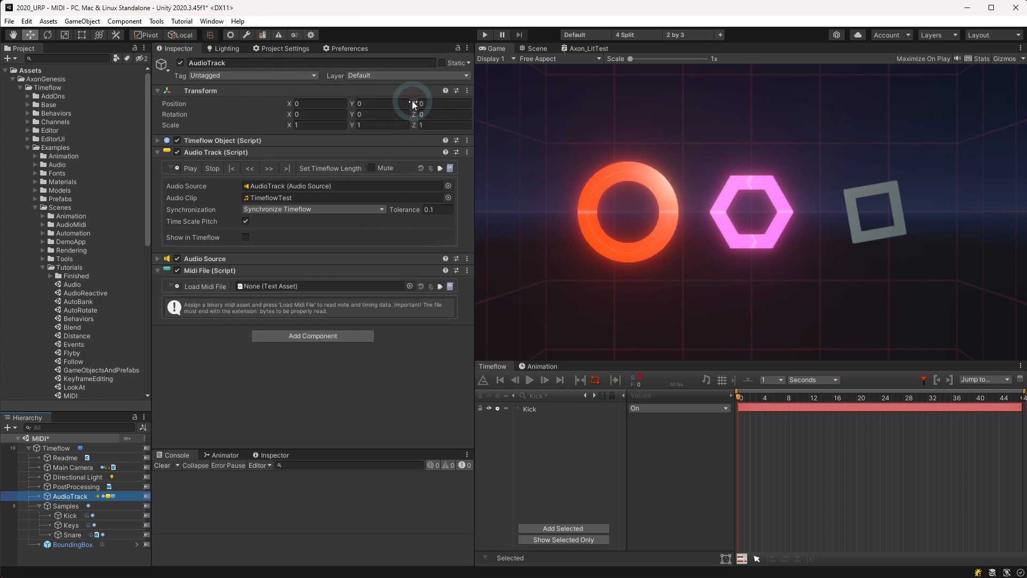
# Assign TimeflowTestMidi from the Examples Audio folder as the Midi File component's source.
pyautogui.click(284, 286)
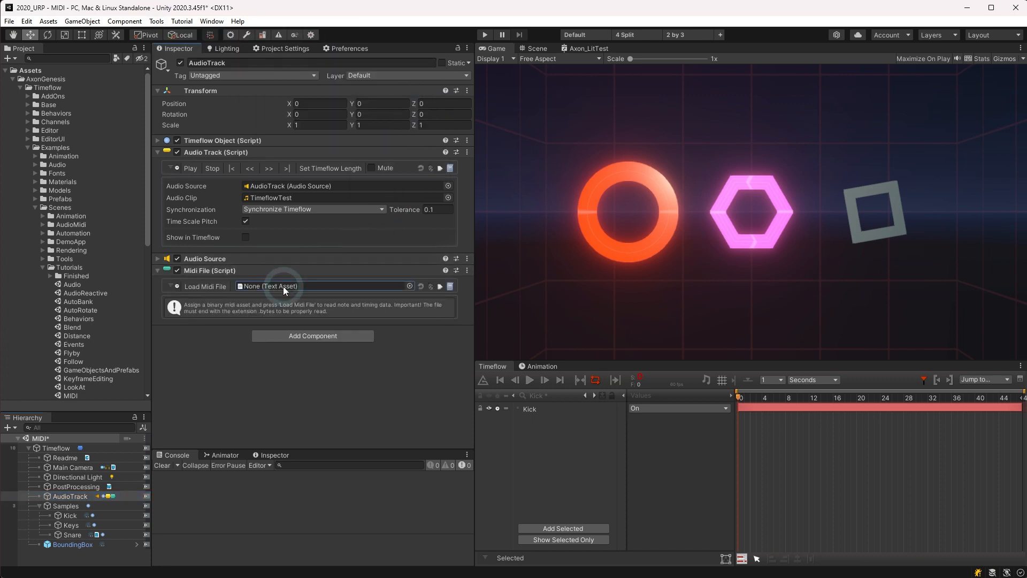
pyautogui.click(36, 164)
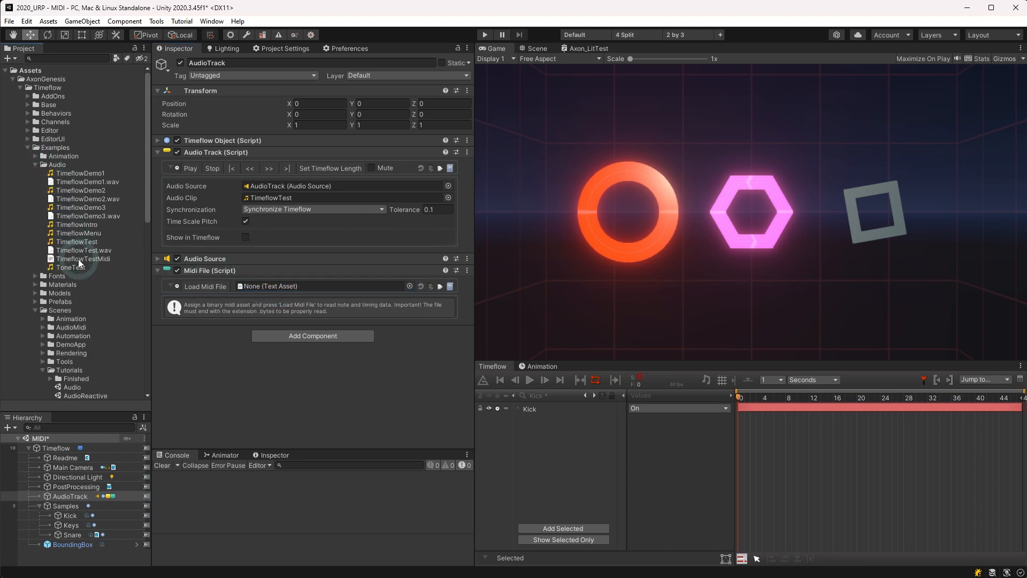
pyautogui.moveTo(78, 259); pyautogui.dragTo(276, 284)
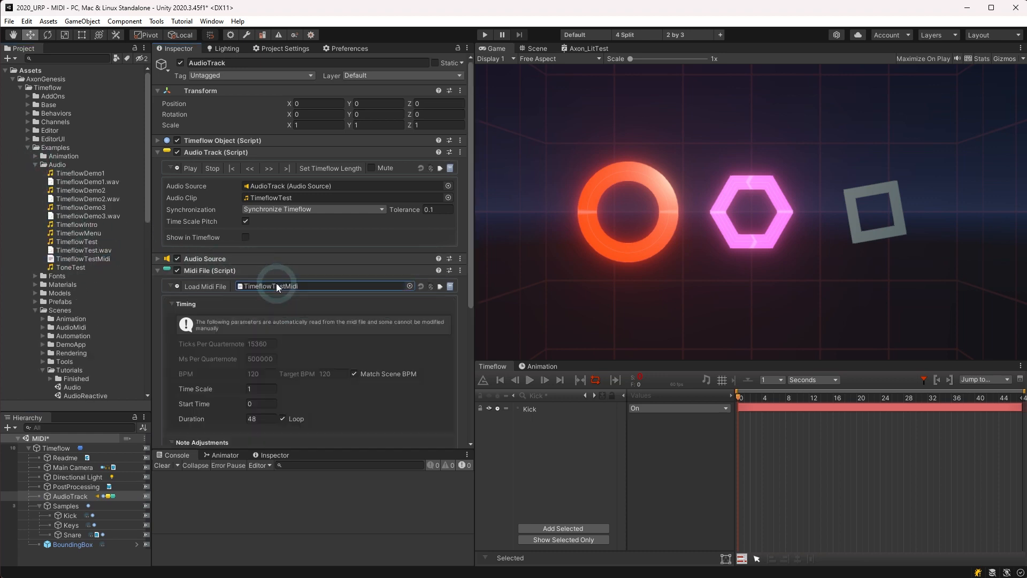
# Review the loaded MIDI file's timing, note adjustments and tracks, and check TimeflowTestMidi.bytes in File Explorer.
pyautogui.scroll(-5, 277, 281)
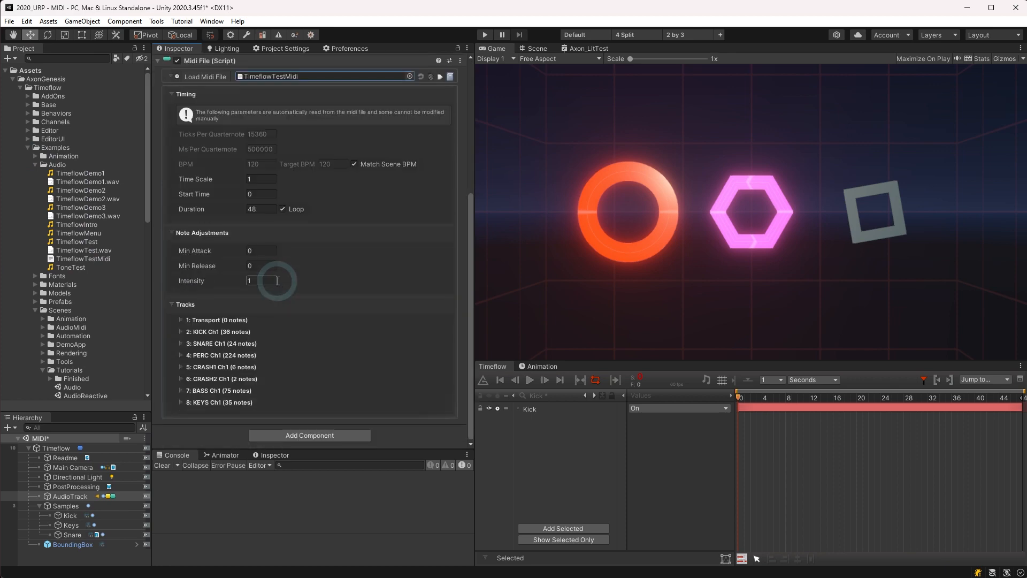
pyautogui.hotkey('alt', 'Tab')
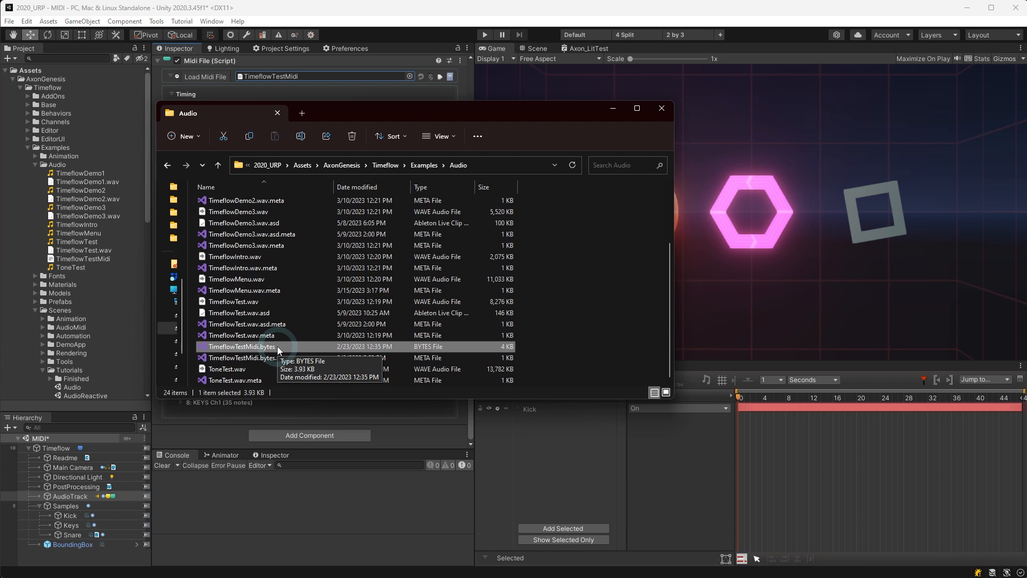
pyautogui.click(284, 505)
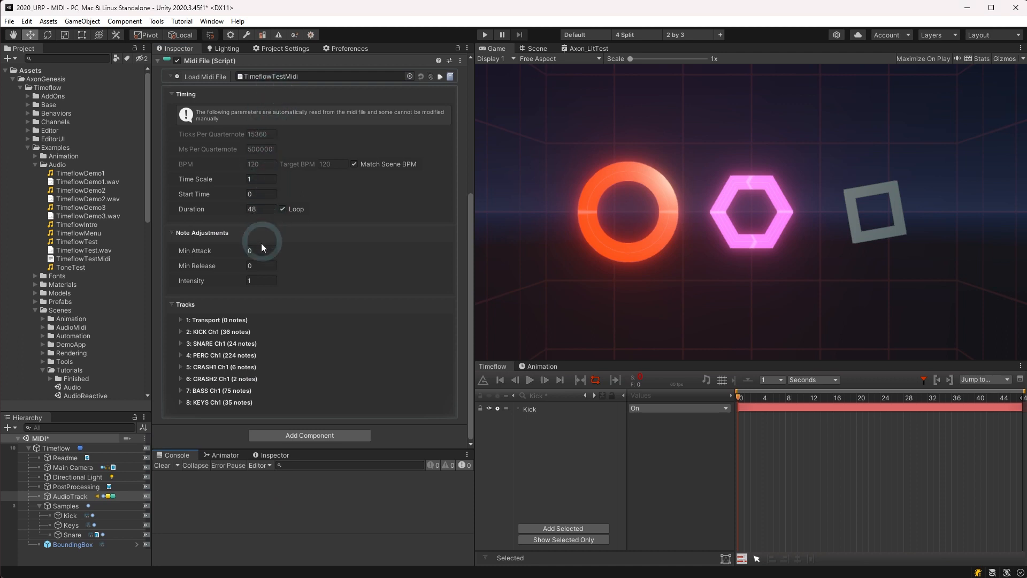
pyautogui.click(201, 79)
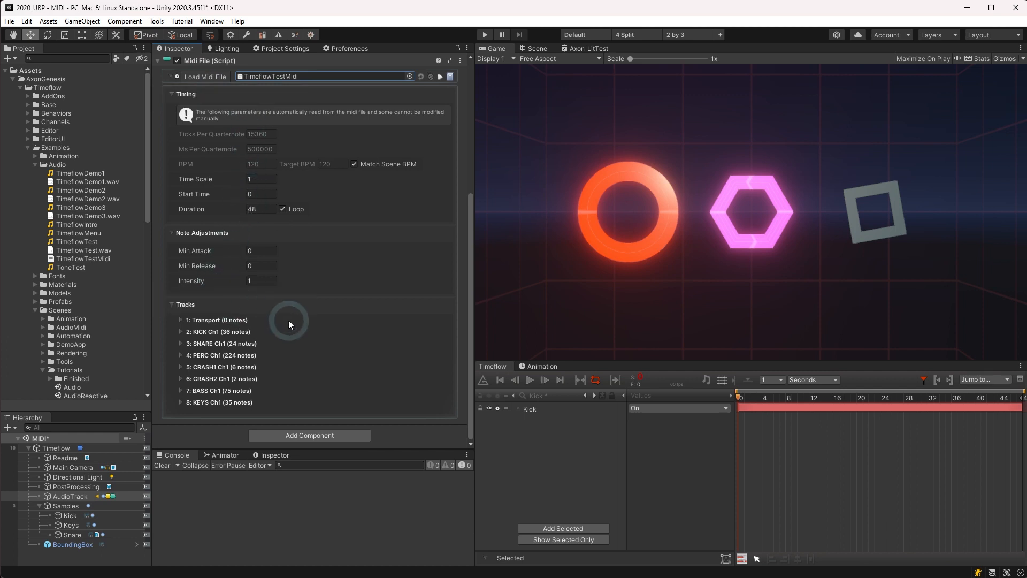
# Examine the KEYS Ch1 track's note list, including start, end, duration, note and velocity, and collapse it again.
pyautogui.click(181, 402)
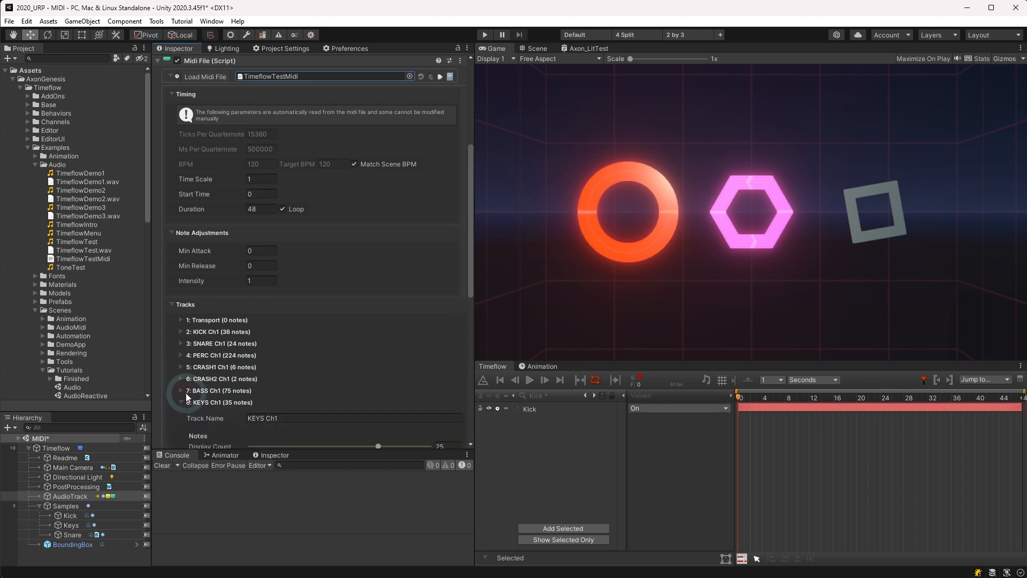
pyautogui.scroll(-5, 186, 385)
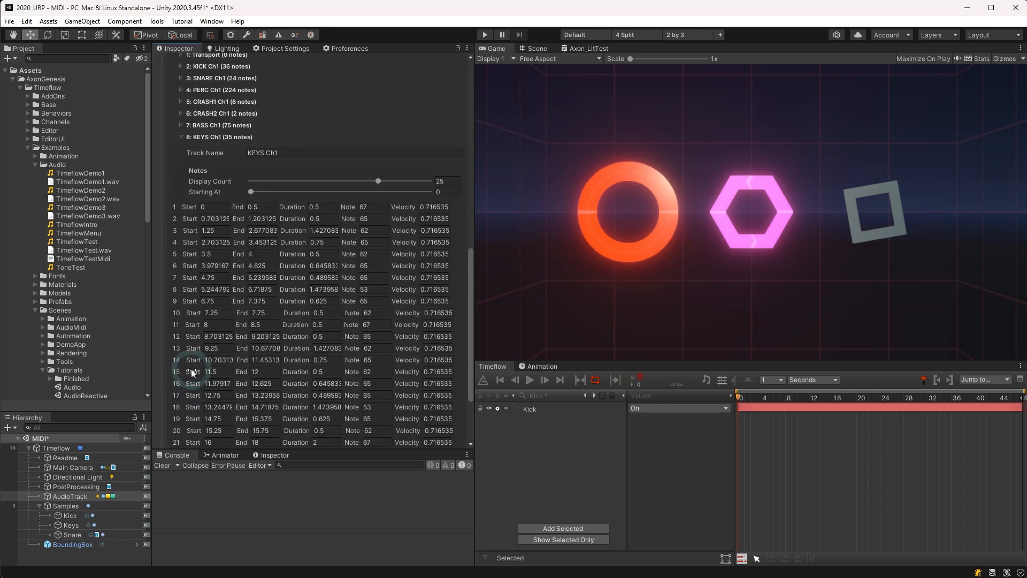
pyautogui.click(227, 207)
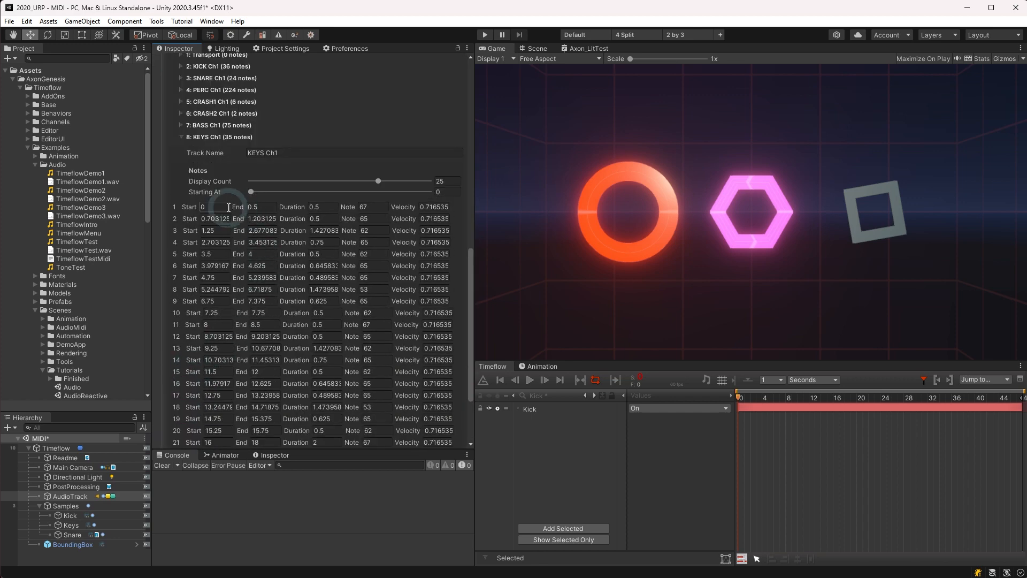
pyautogui.click(284, 202)
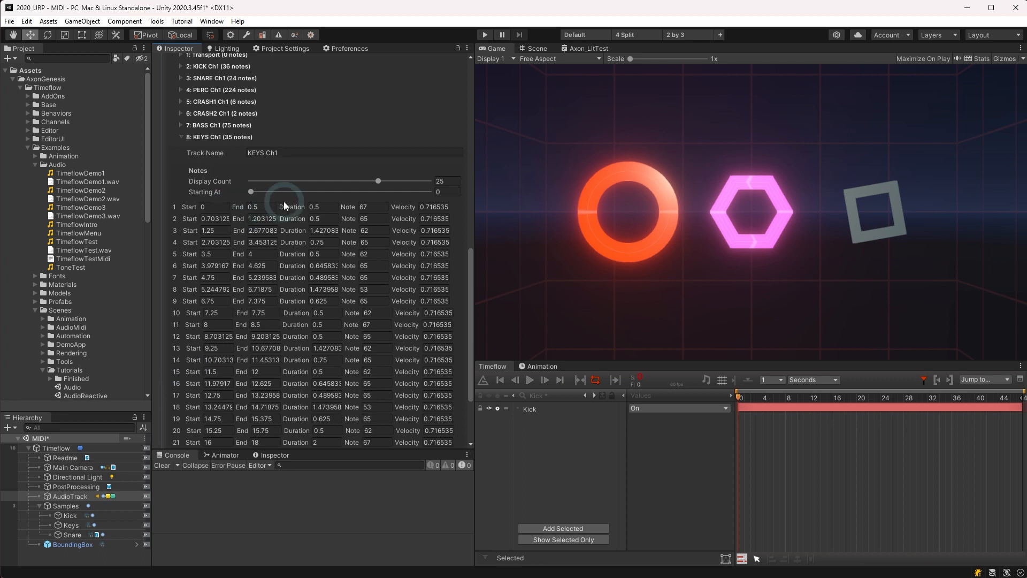
pyautogui.click(378, 206)
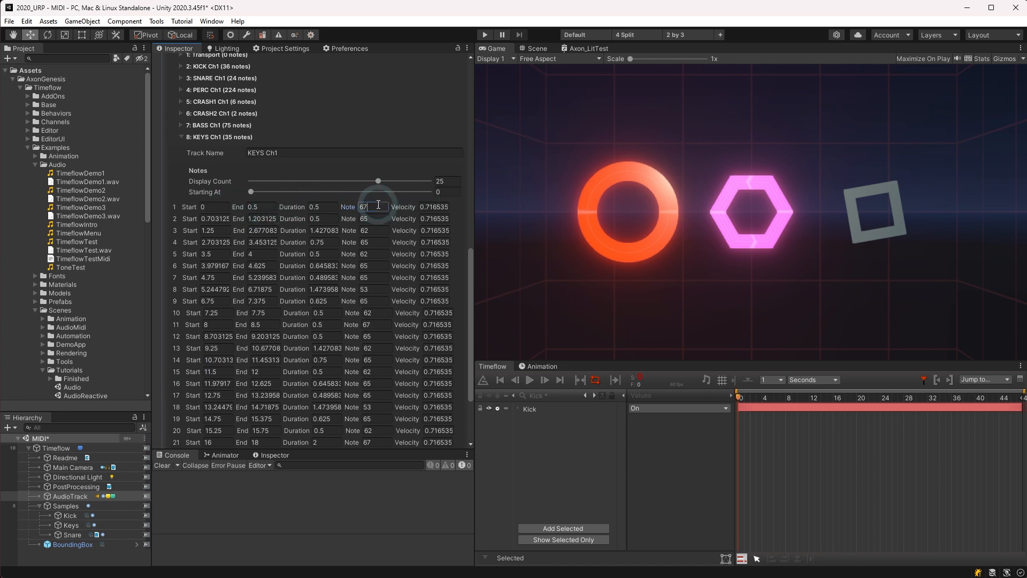
pyautogui.click(222, 163)
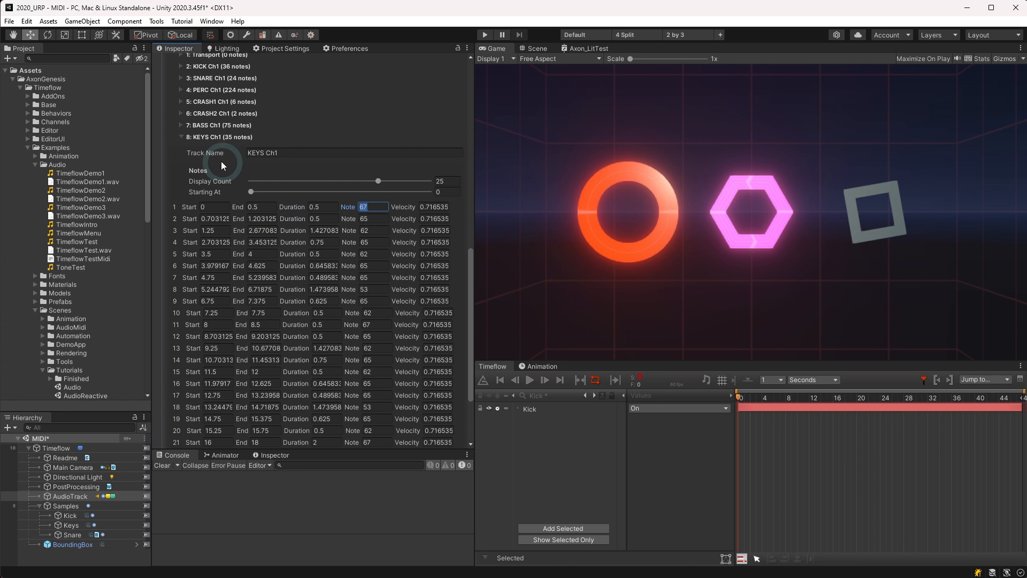
pyautogui.click(182, 137)
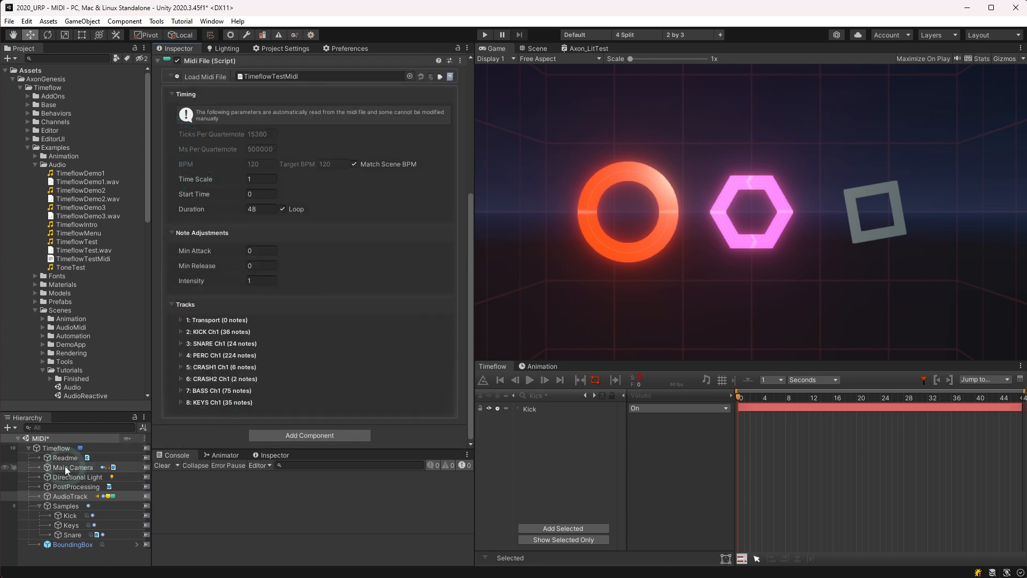
# Add a Midi Tween to the Kick object that drives the Y axis of its local position.
pyautogui.click(67, 515)
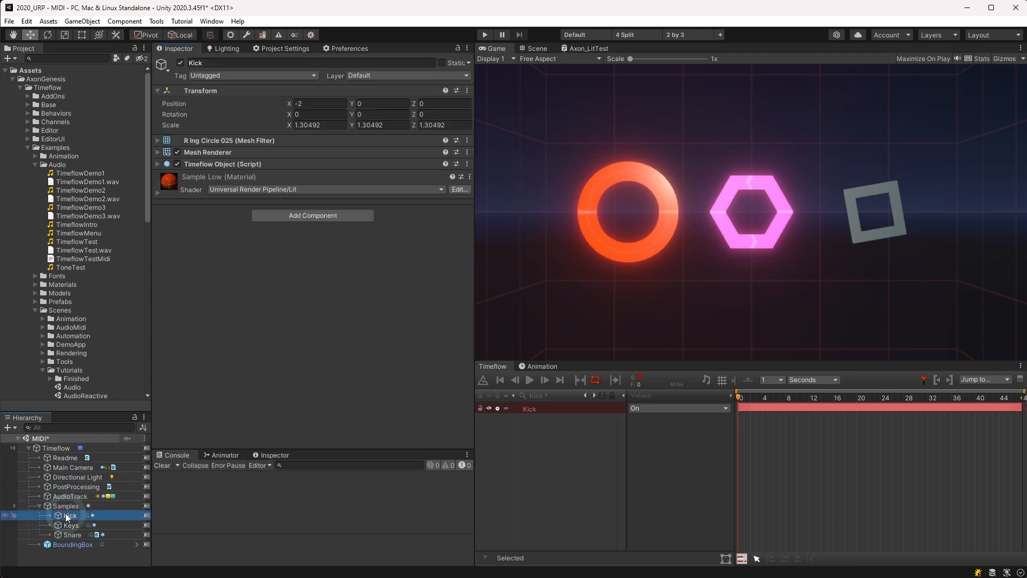
pyautogui.click(533, 410)
pyautogui.rightClick(533, 409)
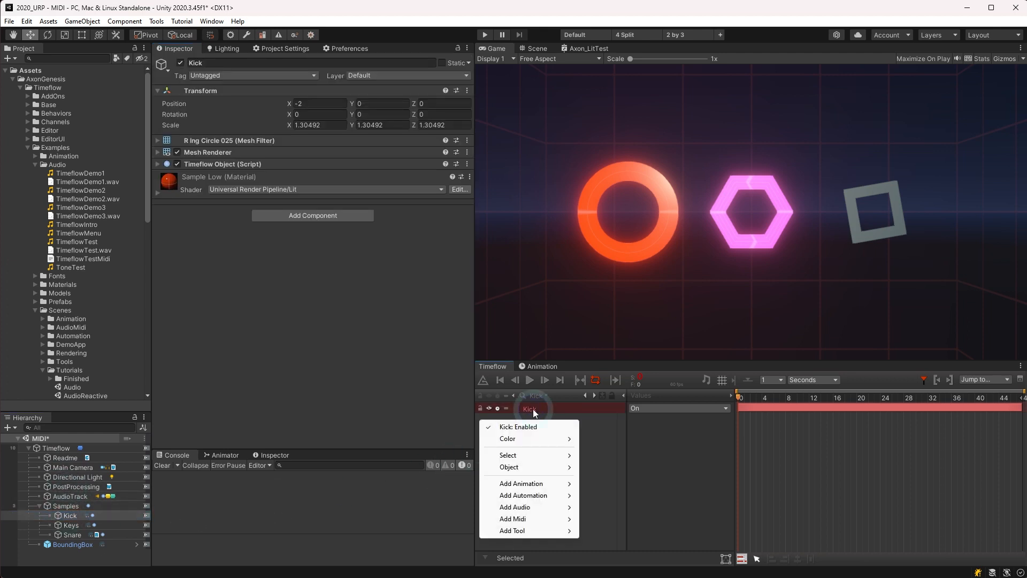
pyautogui.moveTo(534, 517)
pyautogui.moveTo(610, 542)
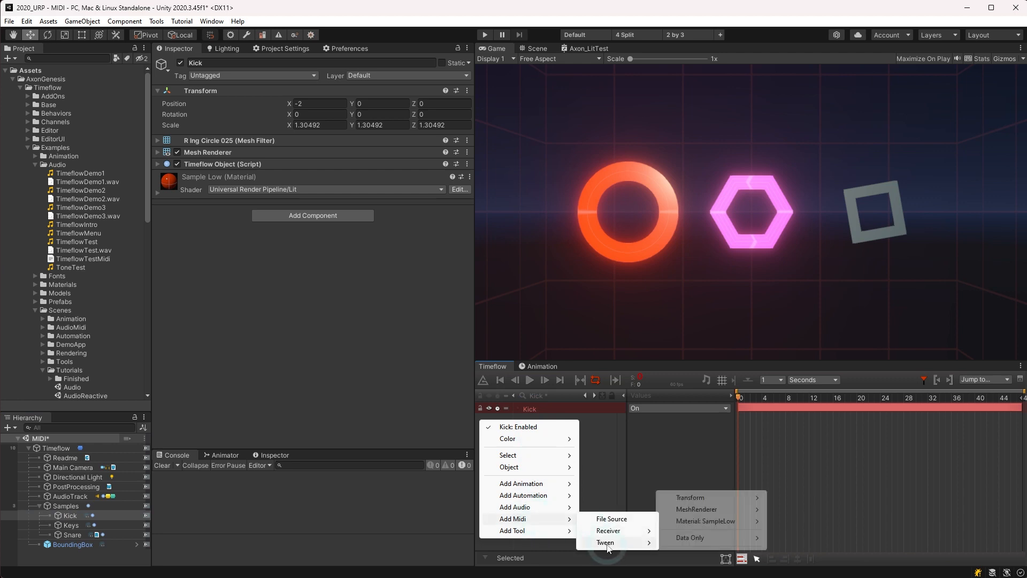
pyautogui.moveTo(713, 503)
pyautogui.moveTo(883, 498)
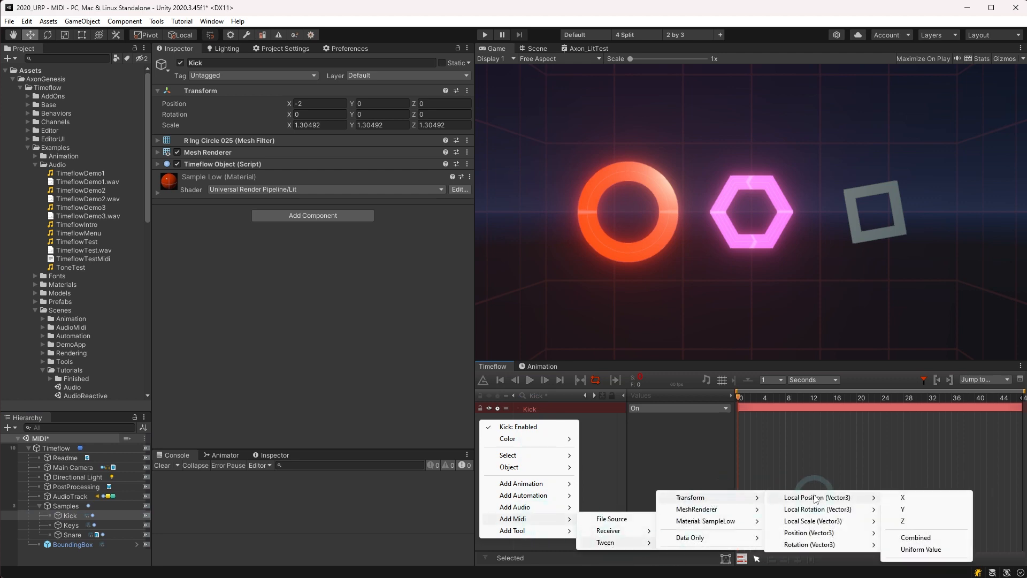
pyautogui.click(907, 512)
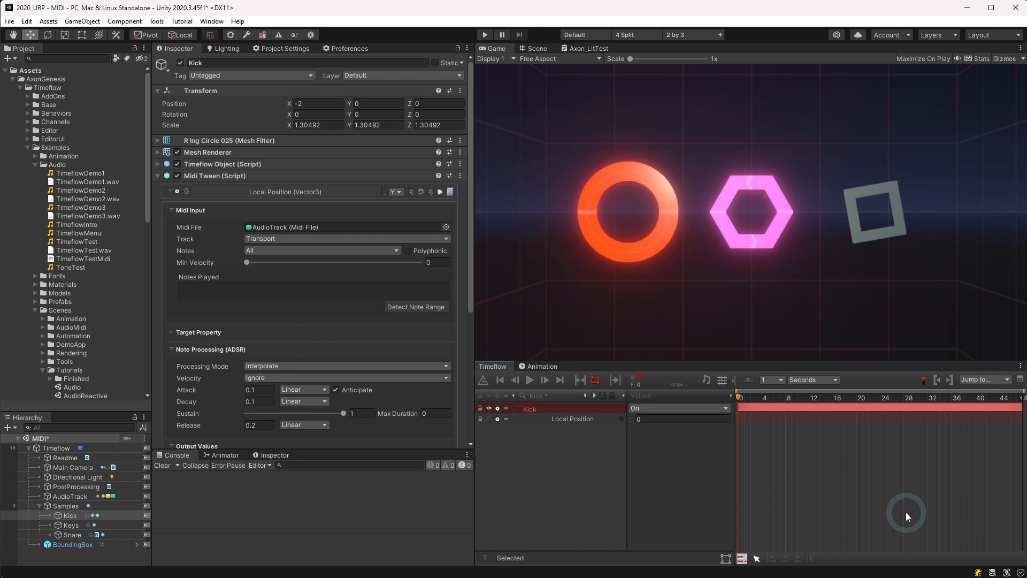
# Set the Kick Midi Tween's input track to KICK Ch1 from the AudioTrack MIDI file.
pyautogui.click(352, 227)
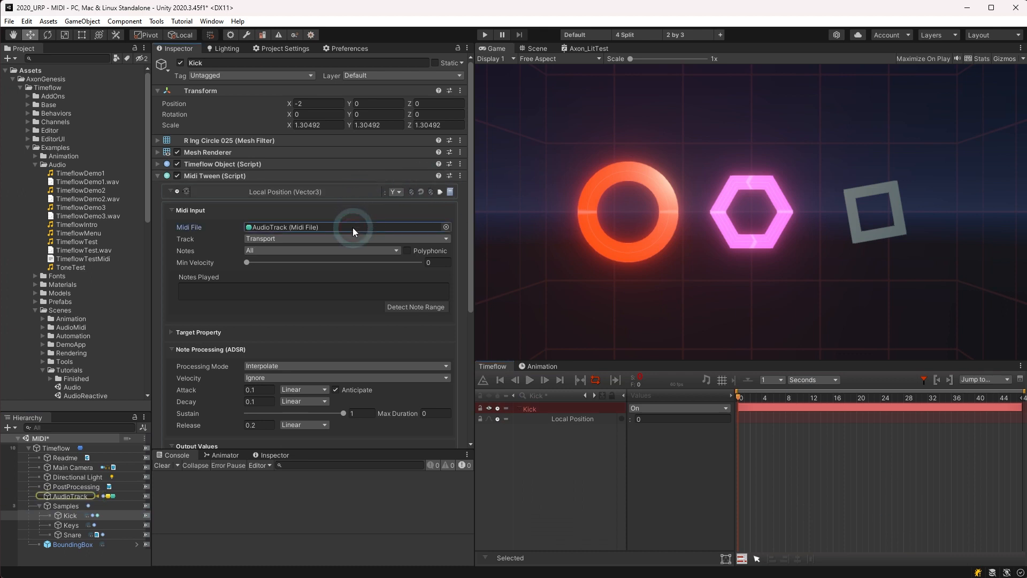
pyautogui.click(329, 239)
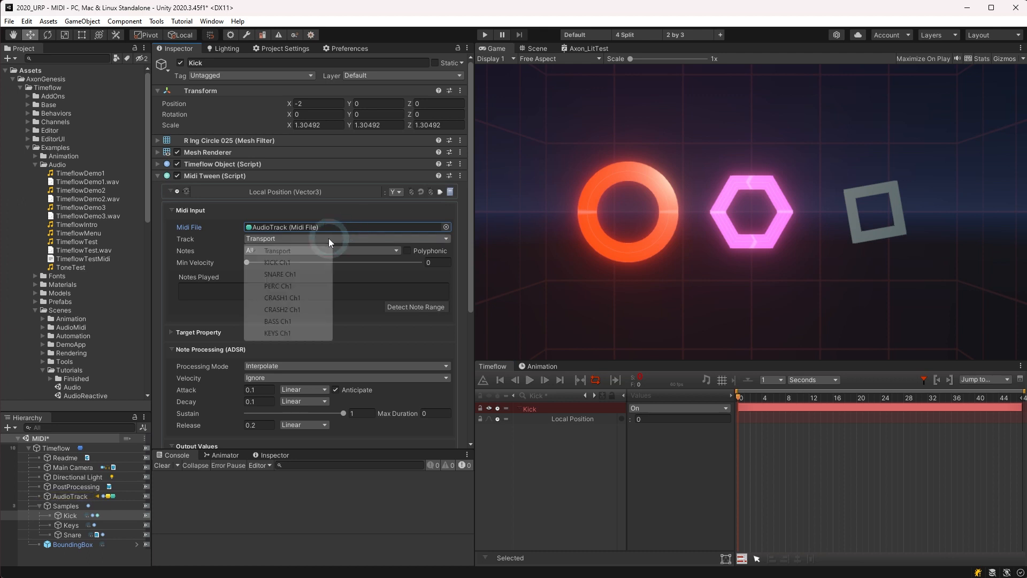
pyautogui.click(299, 262)
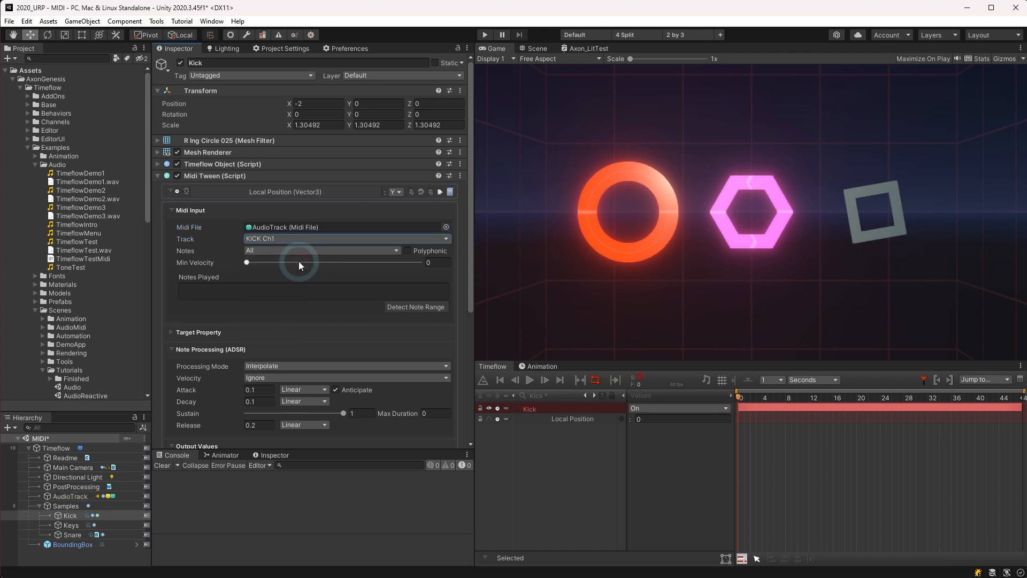
# Start timeline playback and show the Kick's Local Position notes in the timeline, focused on roughly the first 20 seconds.
pyautogui.click(530, 380)
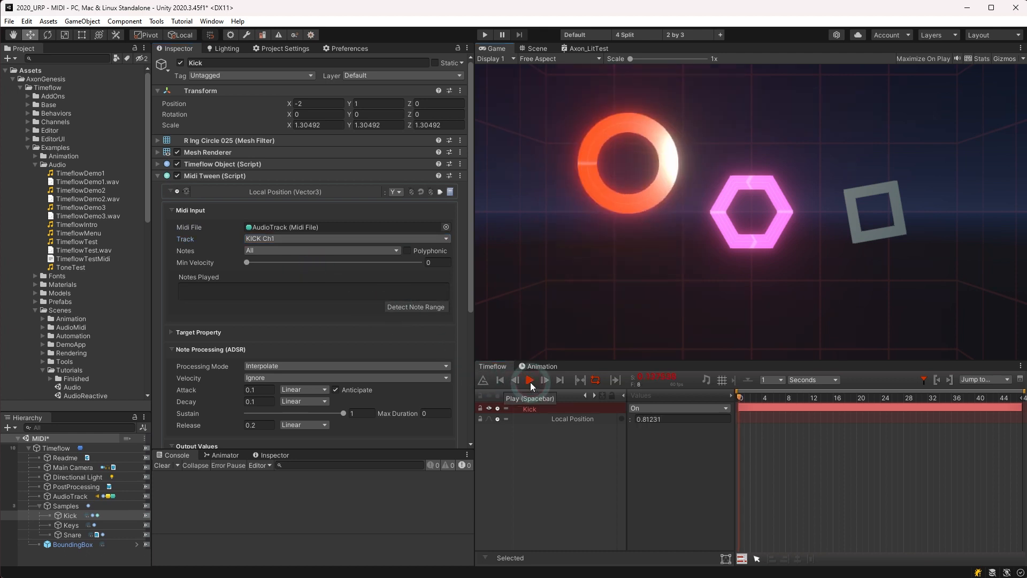
pyautogui.click(489, 418)
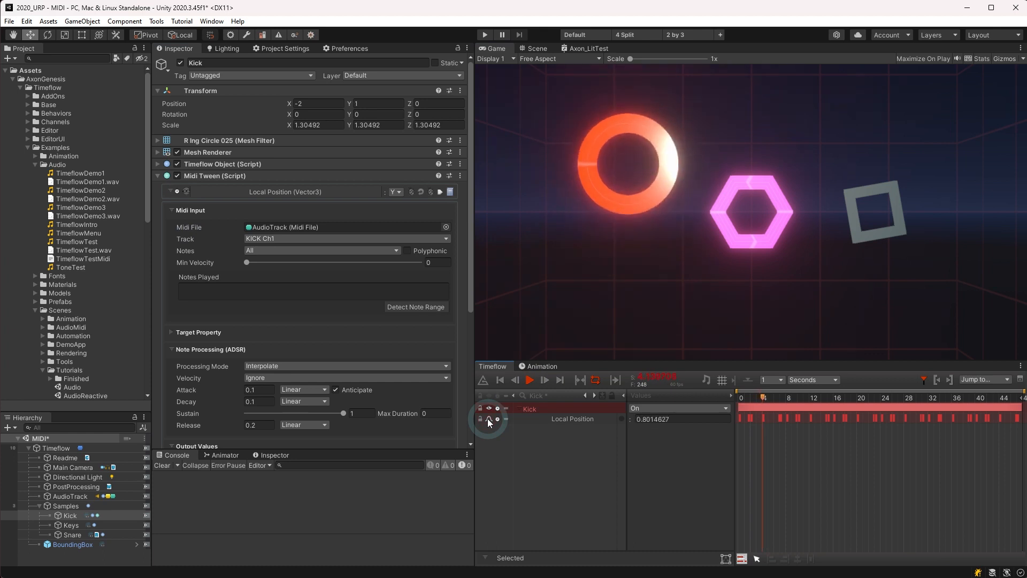
pyautogui.scroll(5, 802, 445)
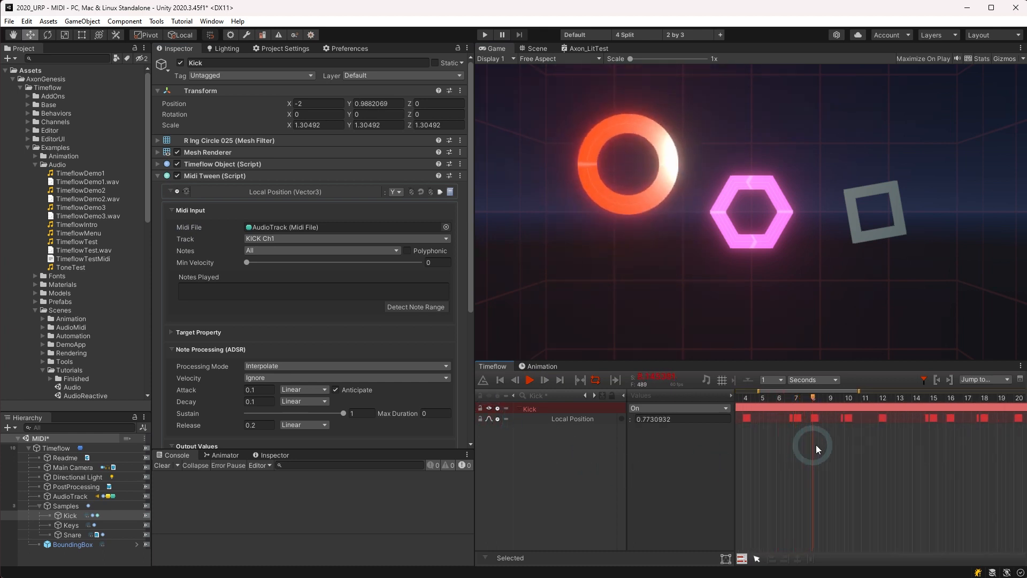
pyautogui.moveTo(939, 454); pyautogui.dragTo(718, 394)
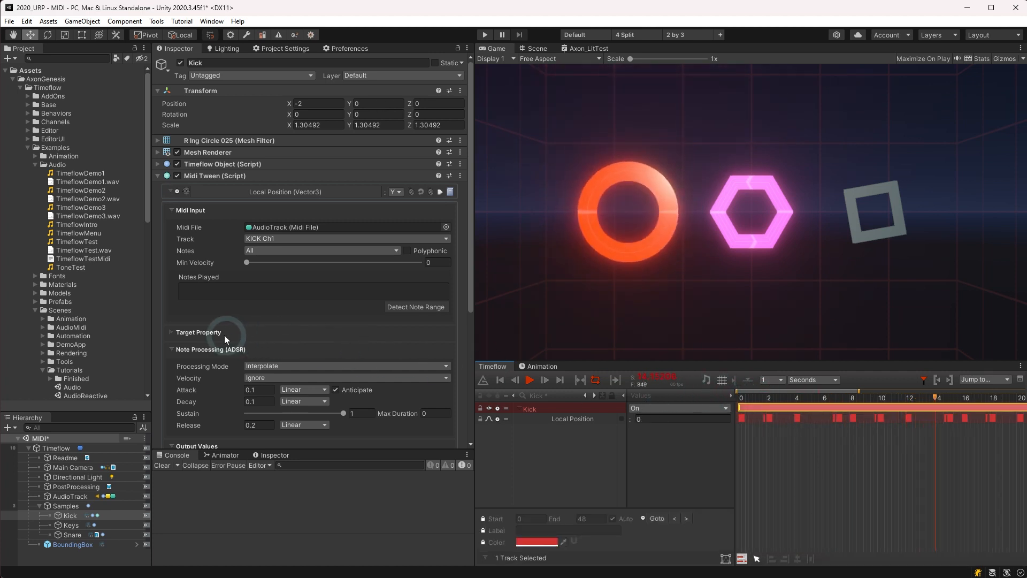
# Set the Kick tween's output values to -0.52 for Value Off and 1.74 for Value On.
pyautogui.scroll(-3, 224, 335)
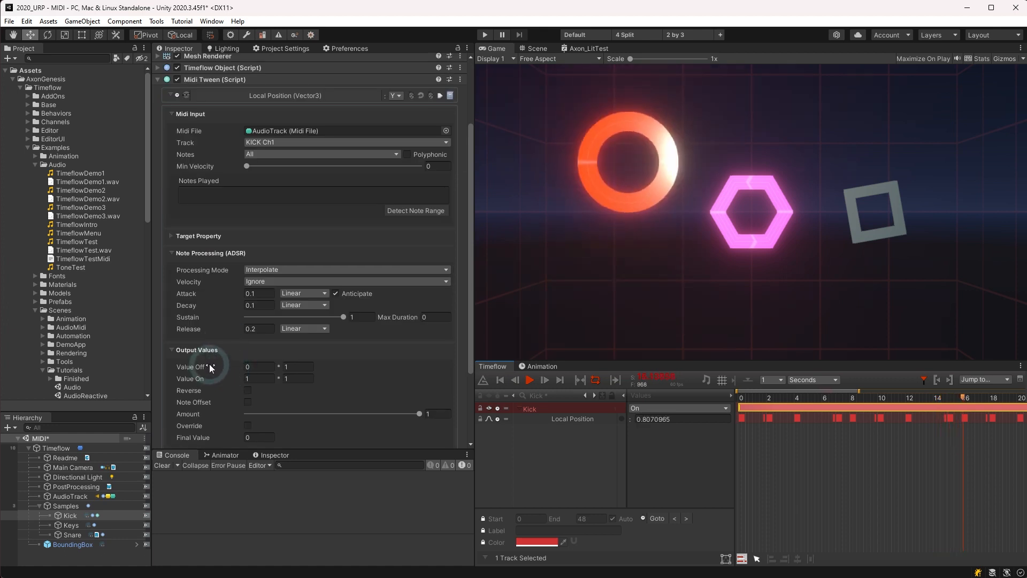
pyautogui.scroll(-3, 210, 364)
pyautogui.moveTo(197, 267)
pyautogui.mouseDown()
pyautogui.moveTo(186, 268)
pyautogui.moveTo(206, 278)
pyautogui.mouseUp()
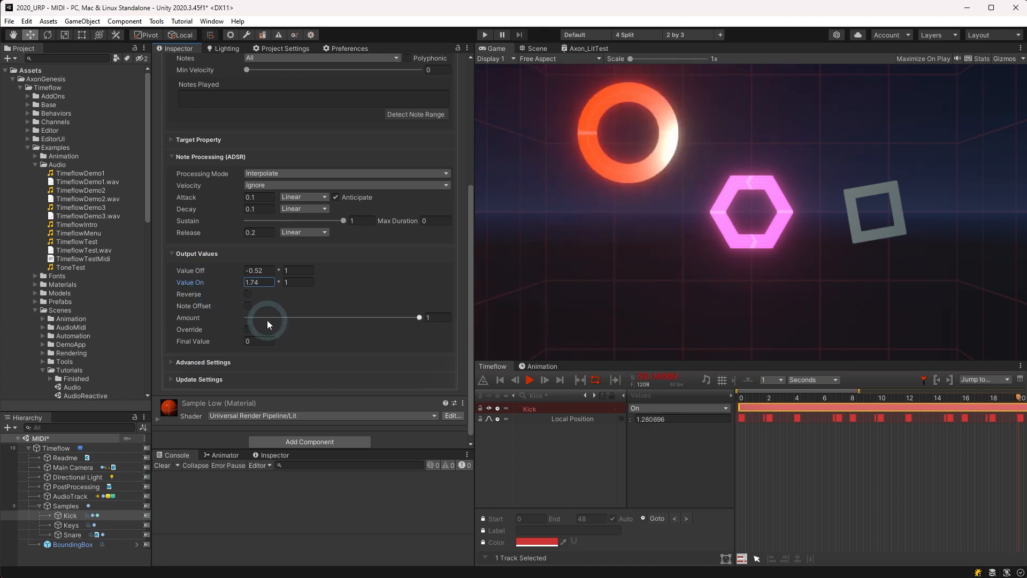
# Try a near-zero output Amount on the Kick's Midi Tween and return it to 1.
pyautogui.moveTo(268, 318); pyautogui.dragTo(248, 319)
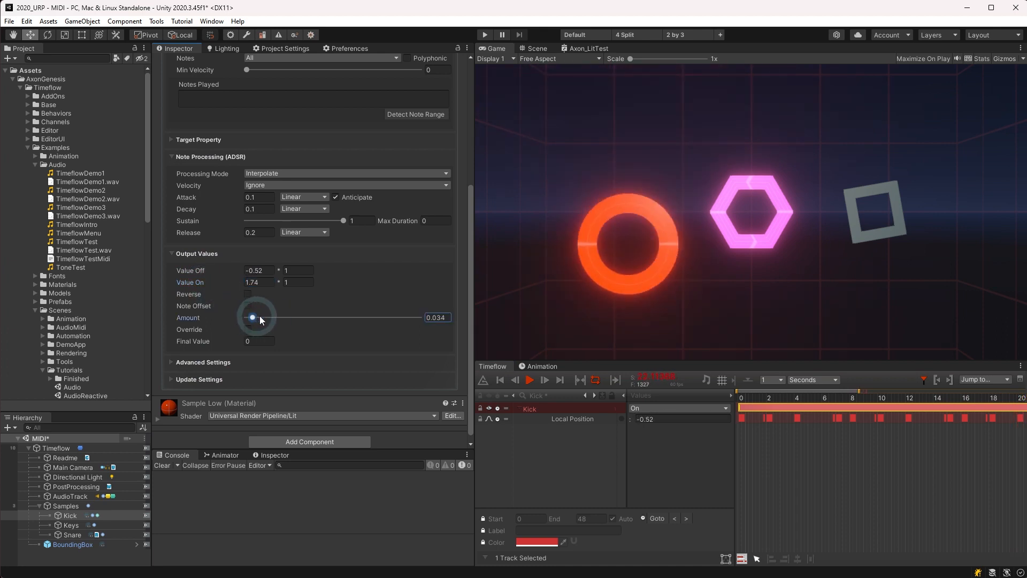
pyautogui.moveTo(396, 319); pyautogui.dragTo(431, 317)
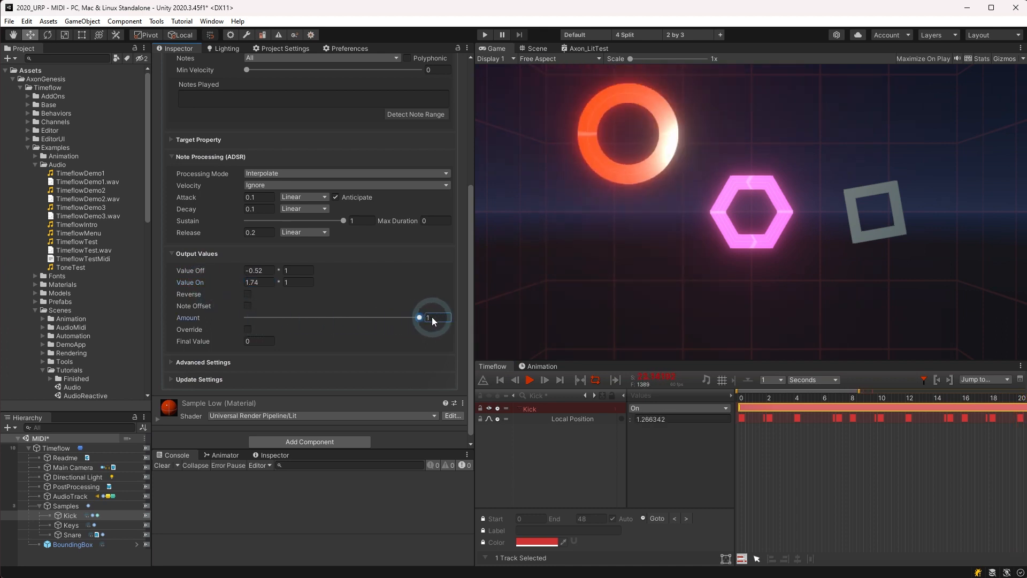
# Add the Keys object to the timeline and give it a Midi Tween driving the Y axis of its local position.
pyautogui.click(59, 525)
pyautogui.moveTo(59, 521); pyautogui.dragTo(518, 469)
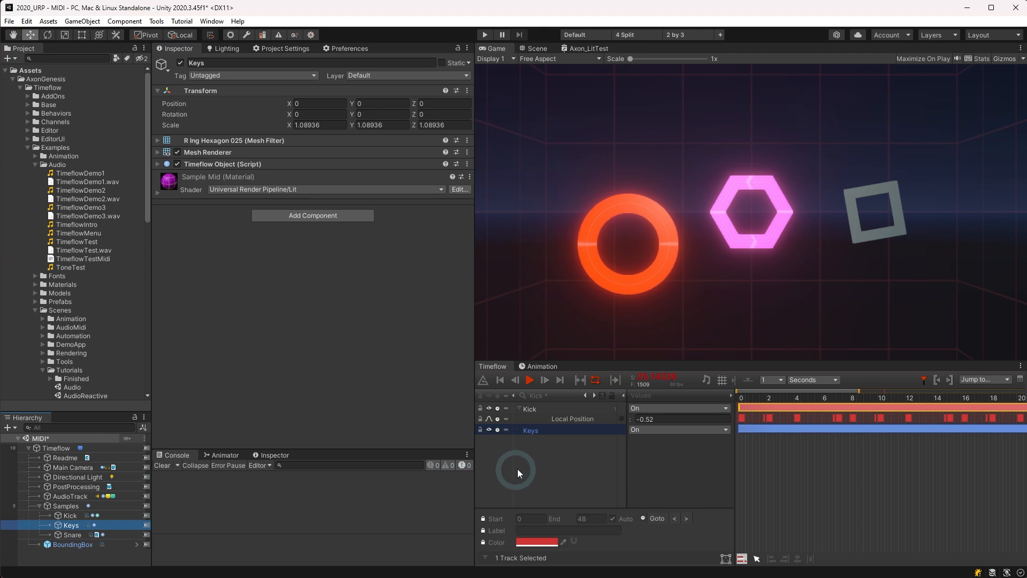
pyautogui.rightClick(537, 429)
pyautogui.moveTo(546, 541)
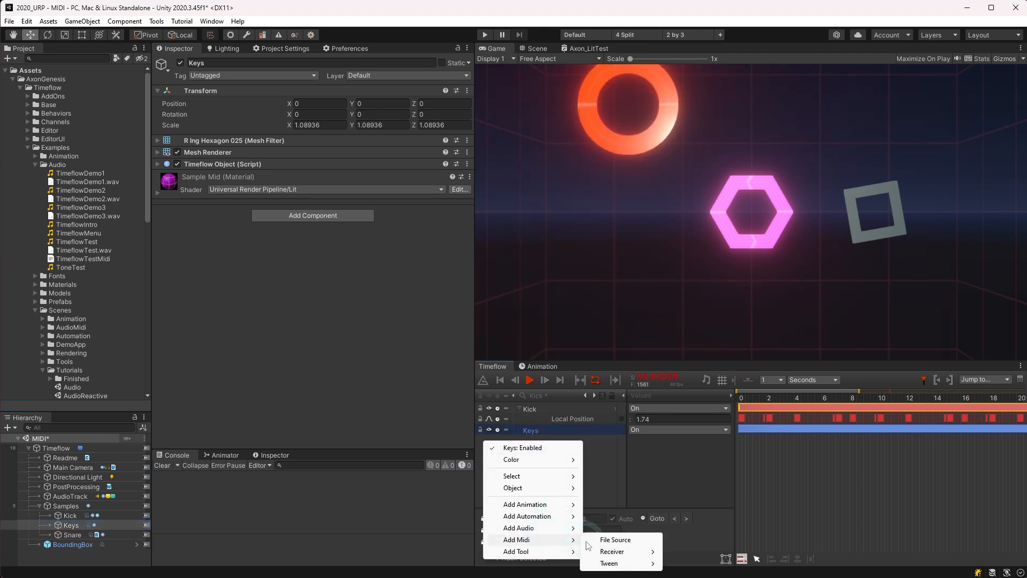
pyautogui.moveTo(618, 564)
pyautogui.moveTo(719, 522)
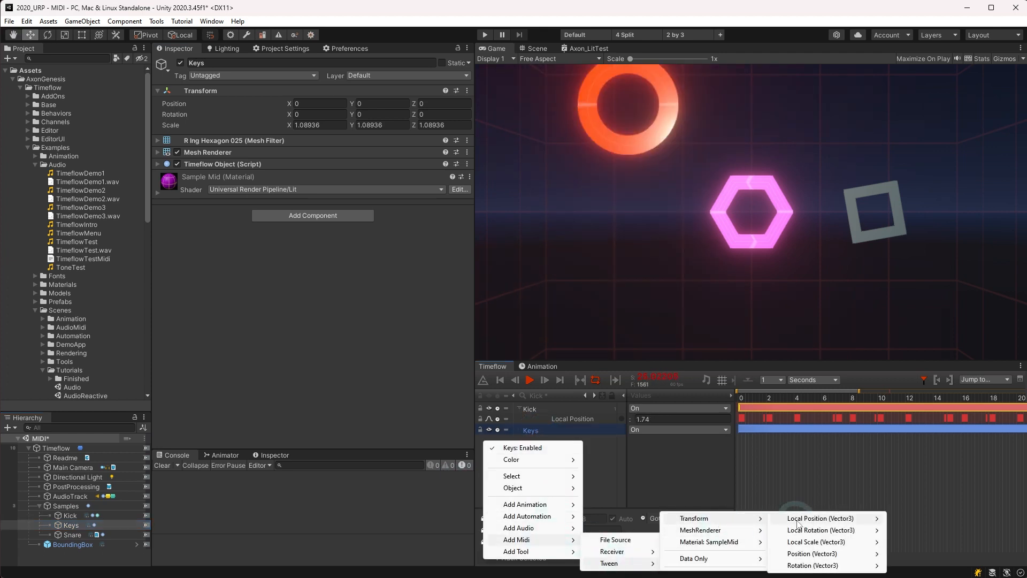
pyautogui.moveTo(808, 518)
pyautogui.click(919, 474)
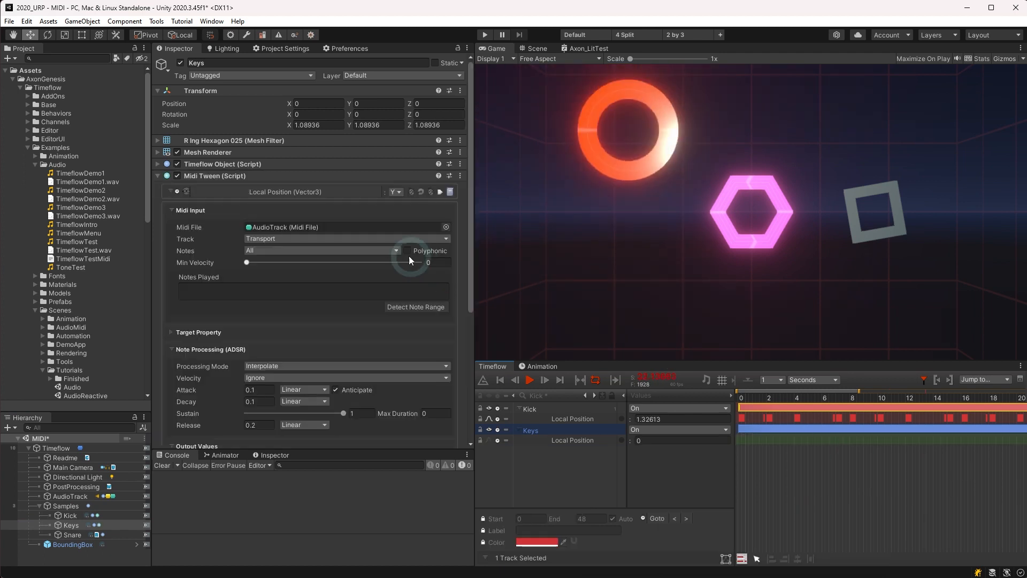
# Set the Keys Midi Tween's input track to KEYS Ch1 and show its Local Position notes in the timeline.
pyautogui.click(291, 239)
pyautogui.click(279, 332)
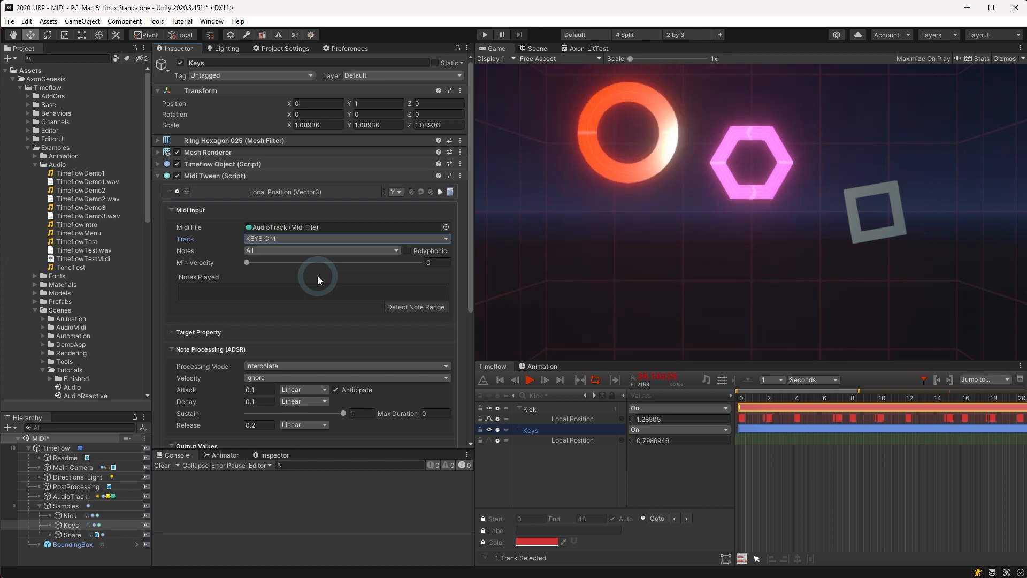
pyautogui.click(489, 439)
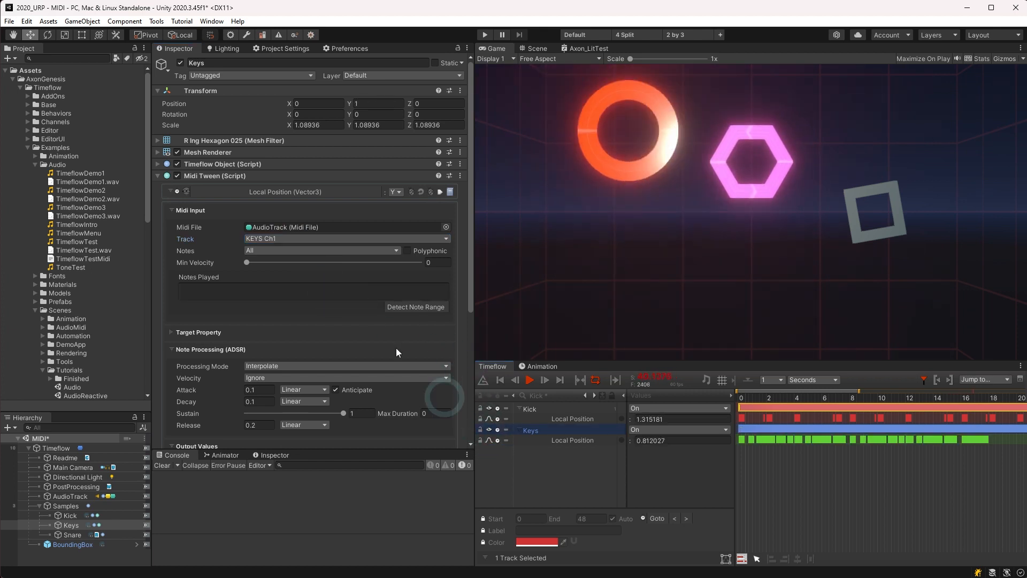
# Try the Range, Single, Multiple Targets and Sequence Targets note modes on the Keys tween and return Notes to All.
pyautogui.click(307, 259)
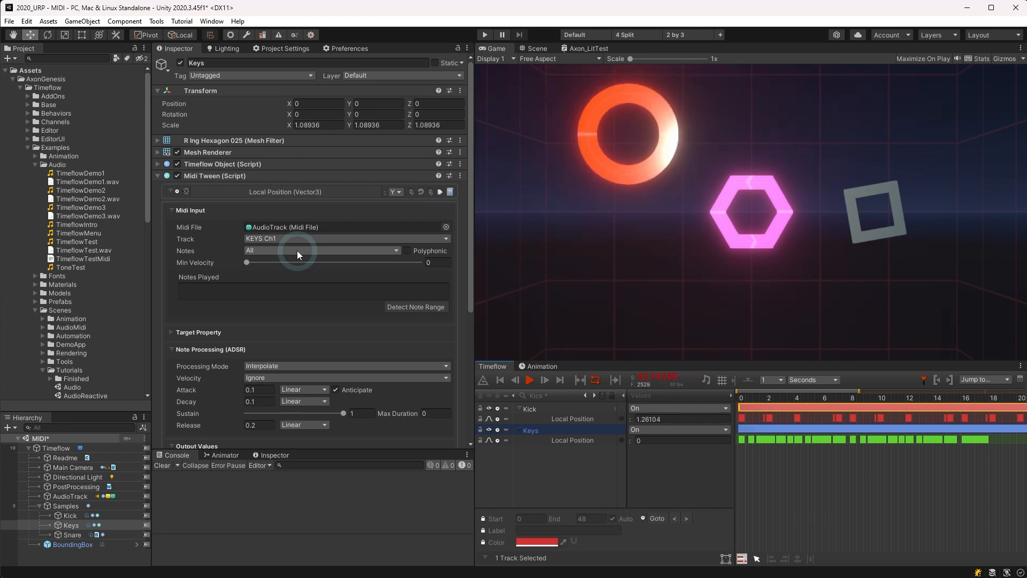
pyautogui.click(298, 252)
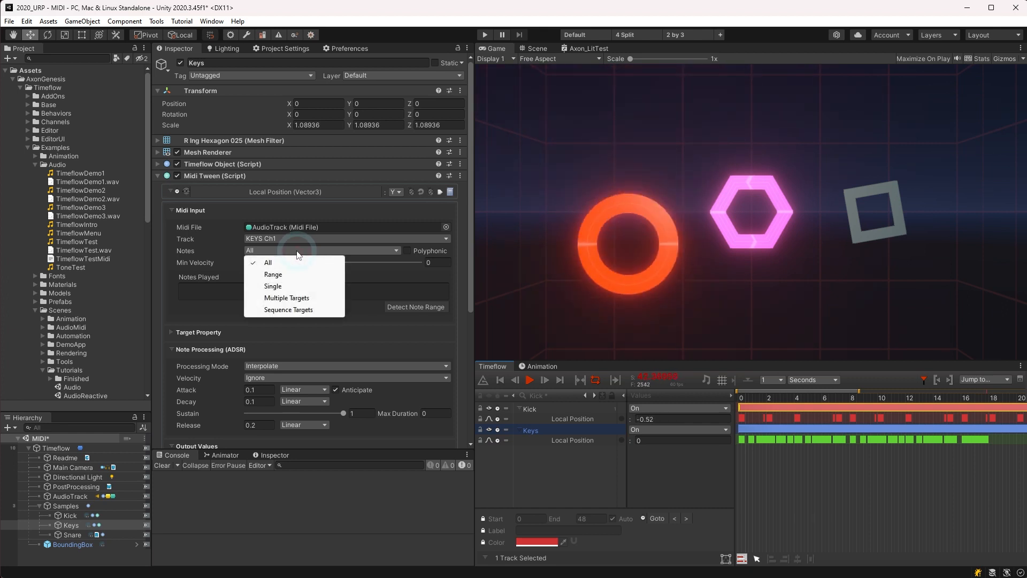
pyautogui.click(285, 274)
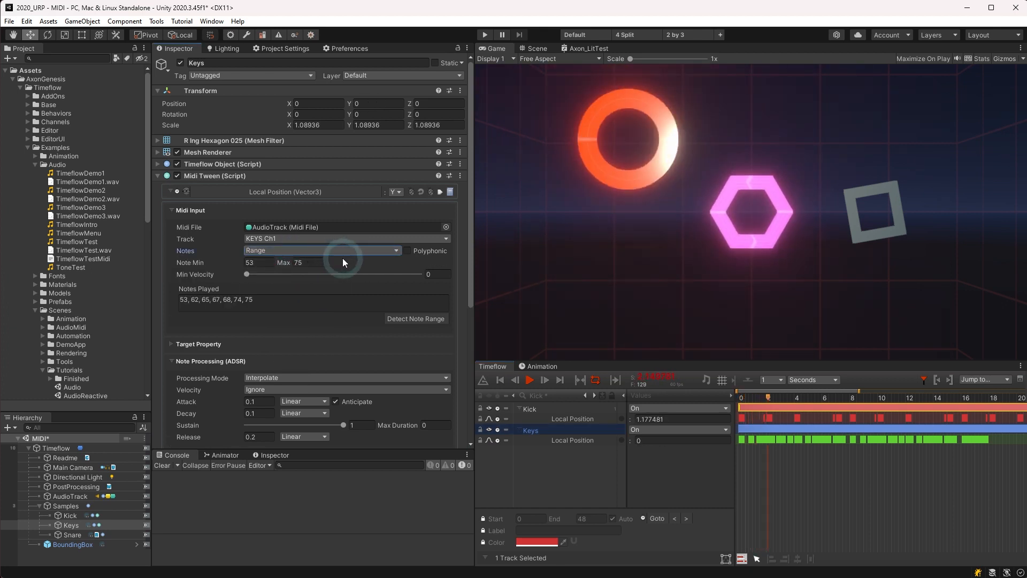
pyautogui.click(327, 250)
pyautogui.click(306, 286)
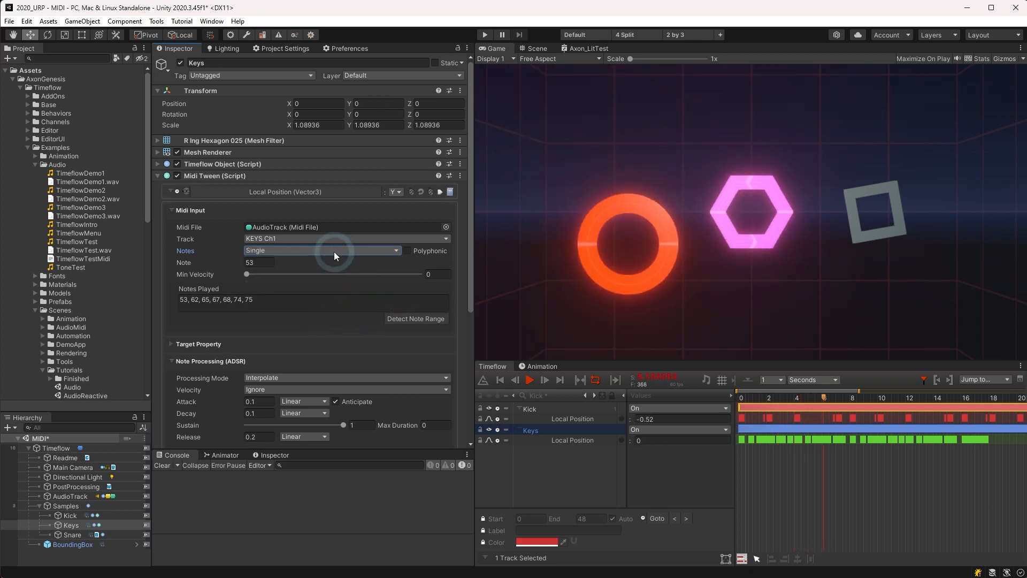
pyautogui.click(334, 252)
pyautogui.click(308, 298)
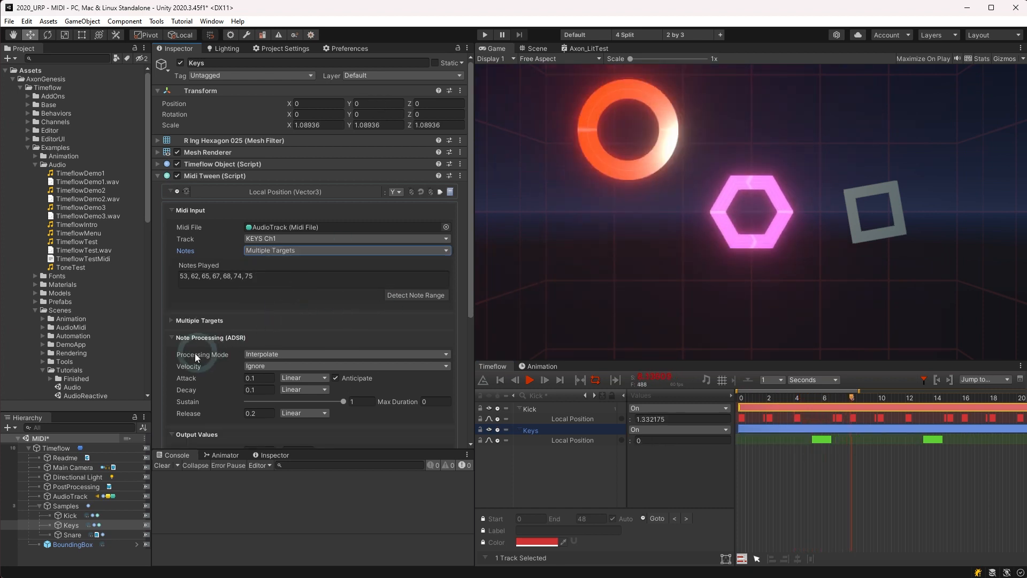
pyautogui.click(172, 320)
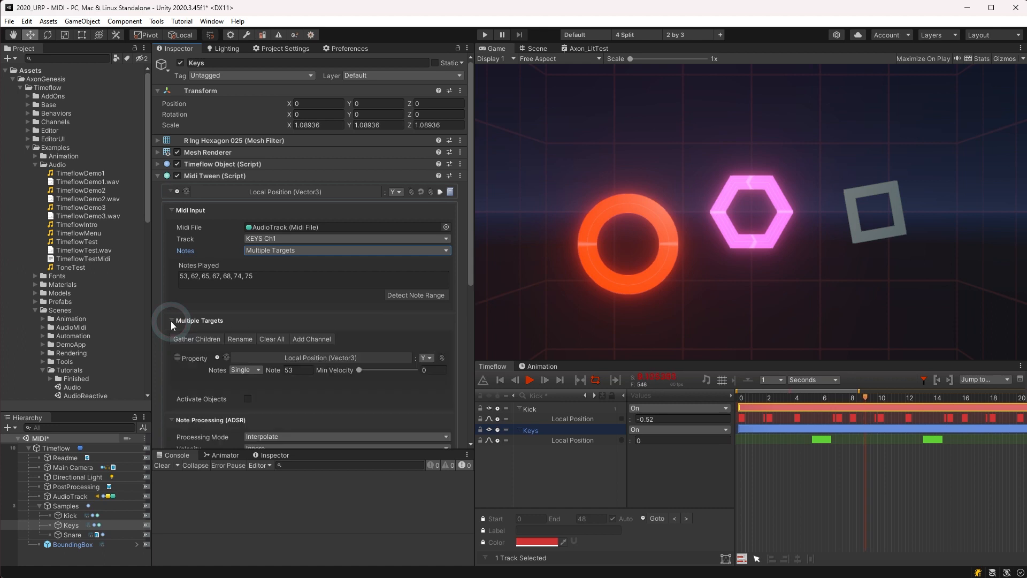
pyautogui.click(261, 250)
pyautogui.click(277, 312)
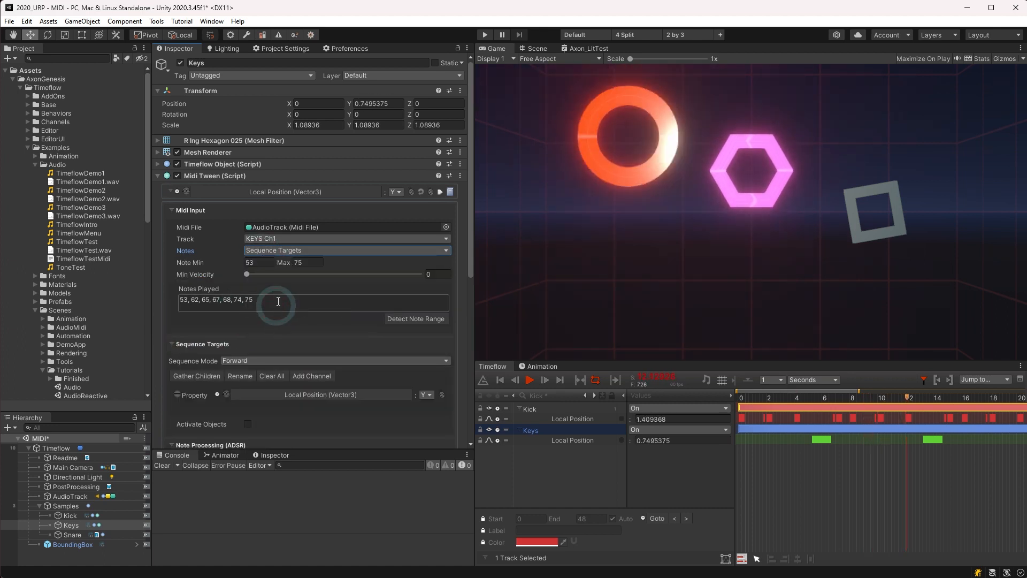
pyautogui.click(287, 251)
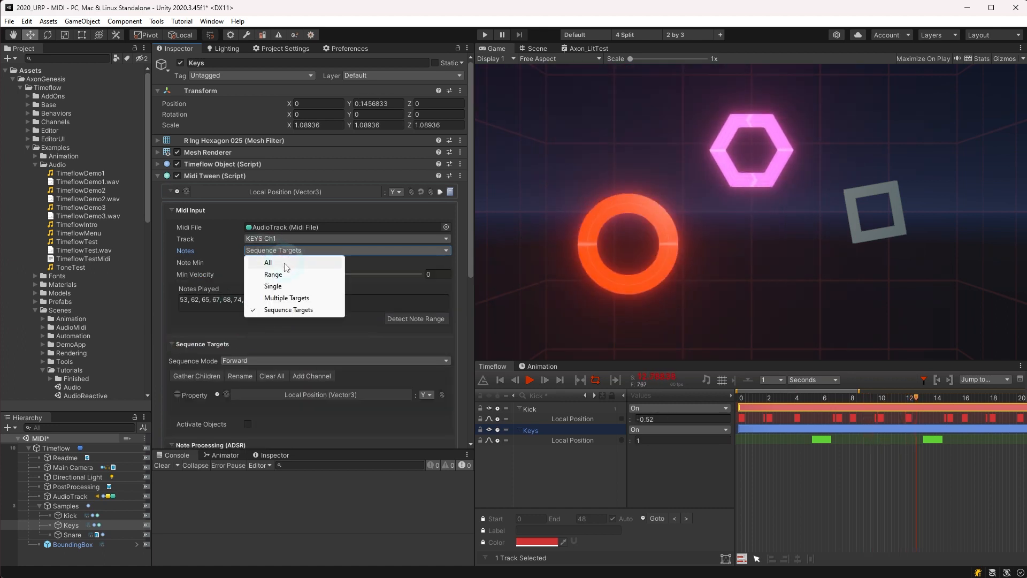
pyautogui.click(285, 262)
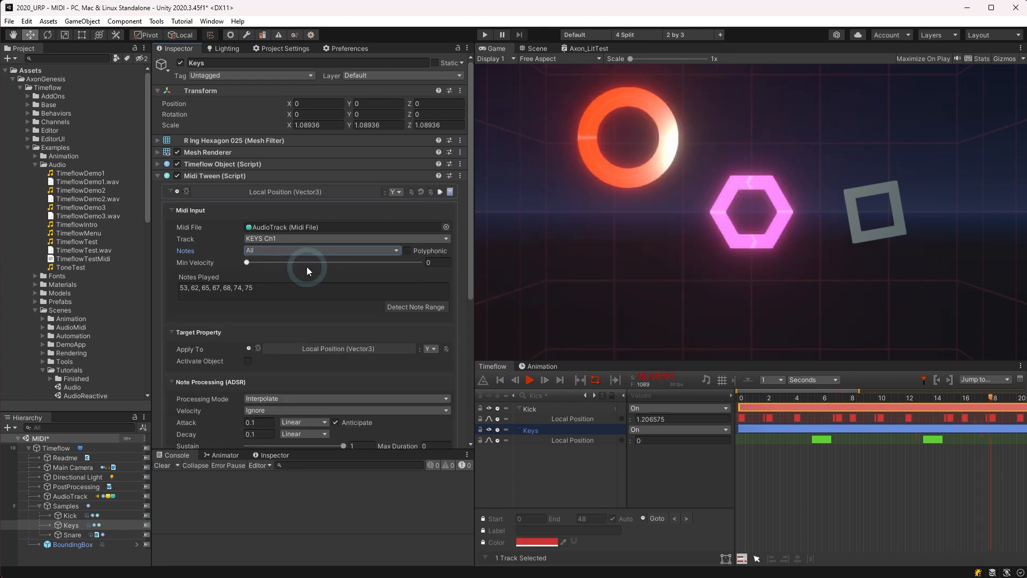
# Turn Polyphonic on and back off for the Keys tween, and leave Min Velocity at 0.
pyautogui.click(407, 251)
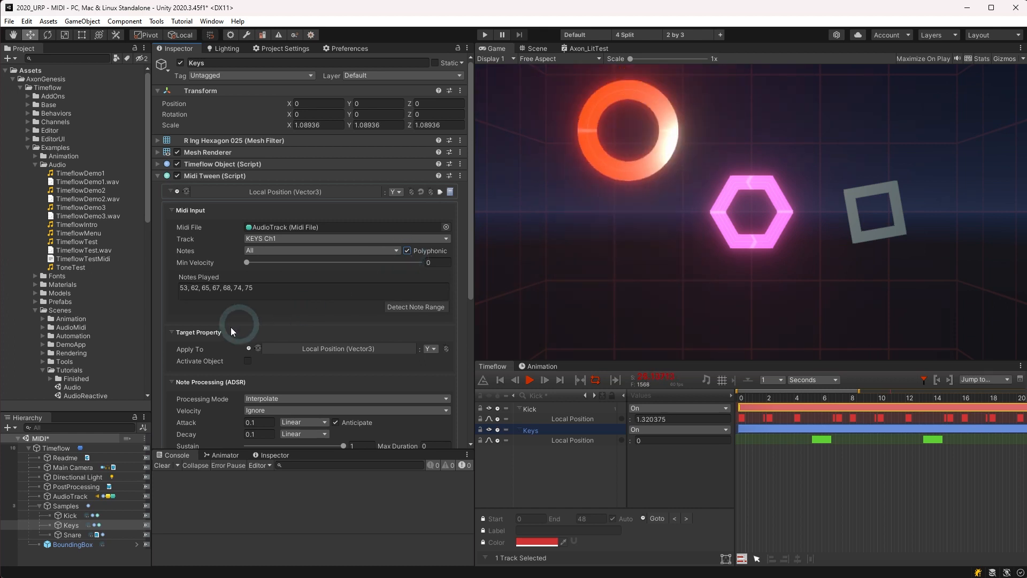
pyautogui.click(407, 250)
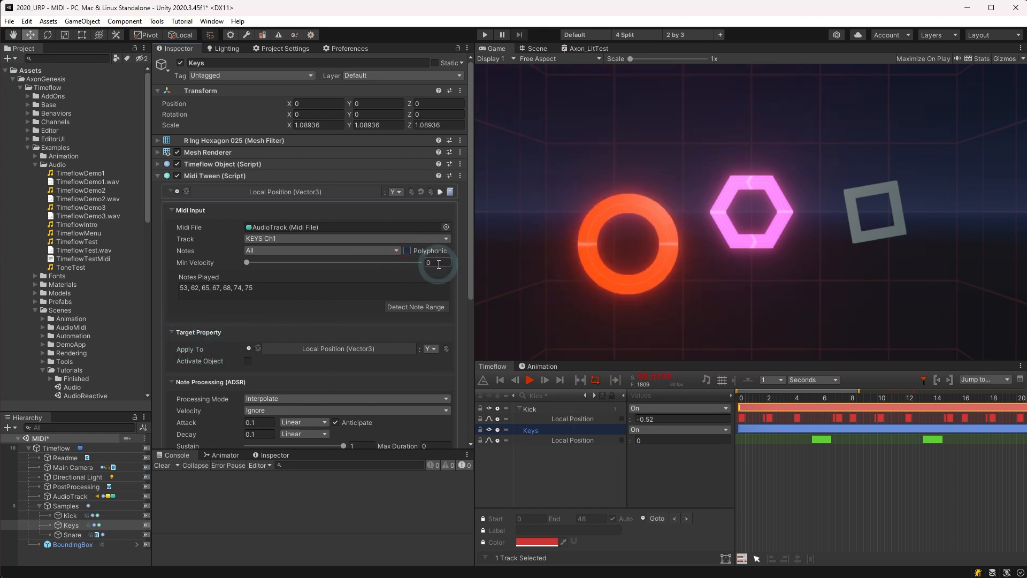
pyautogui.click(247, 263)
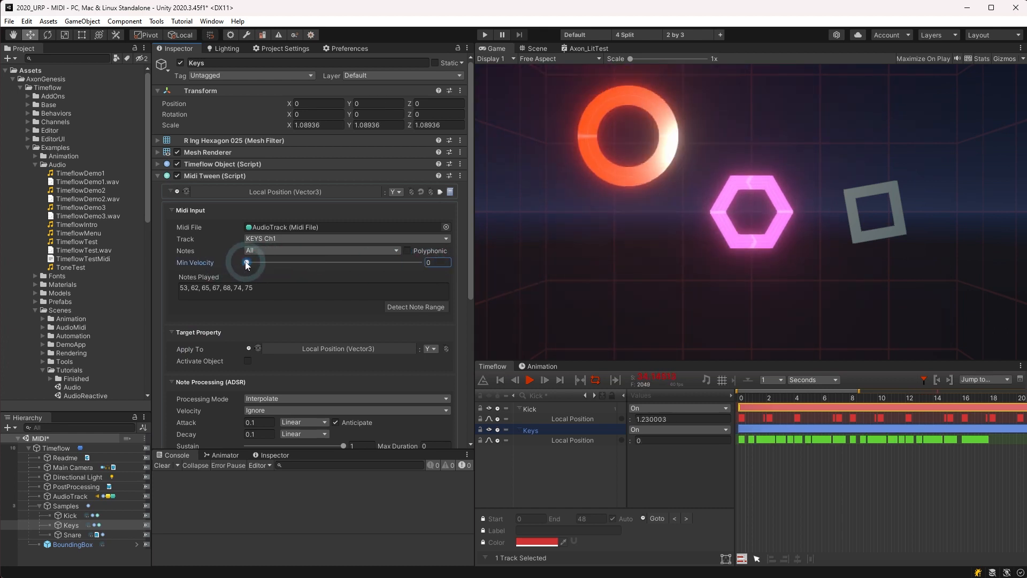
pyautogui.moveTo(246, 263); pyautogui.dragTo(217, 244)
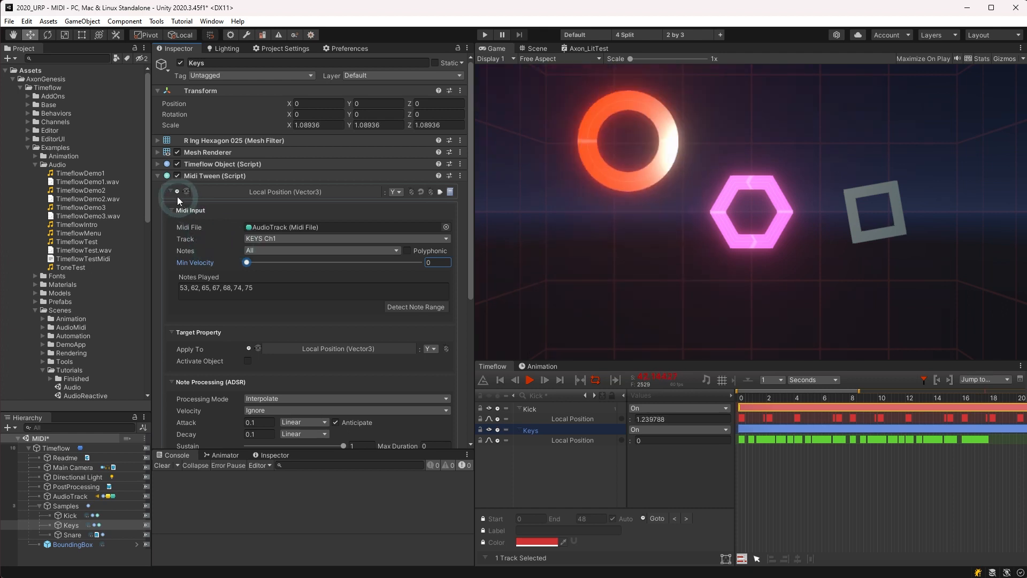
# Collapse the Keys tween's Midi Input and Target Property sections, and switch Processing Mode to Increment and back to Interpolate.
pyautogui.click(171, 208)
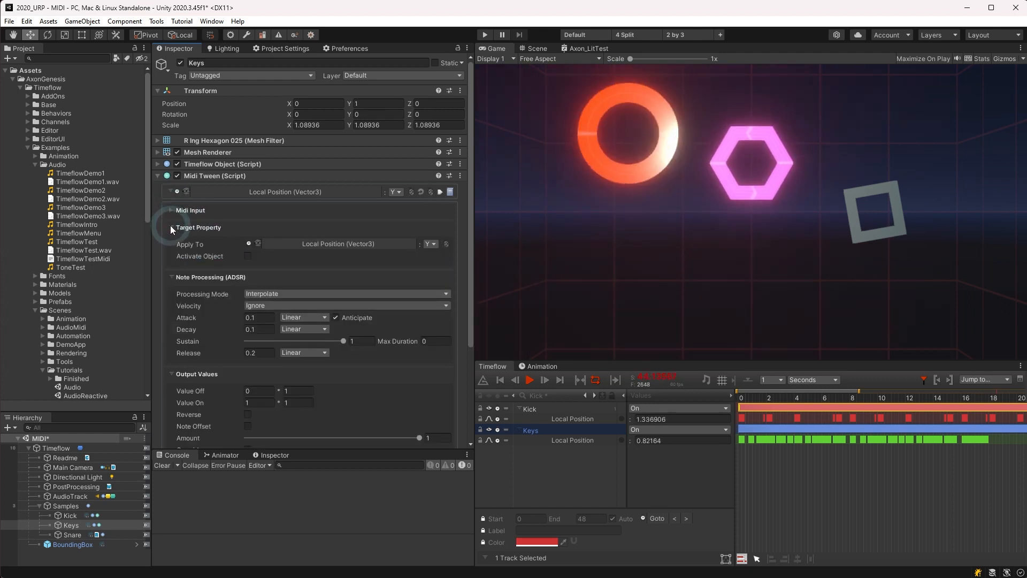
pyautogui.click(172, 228)
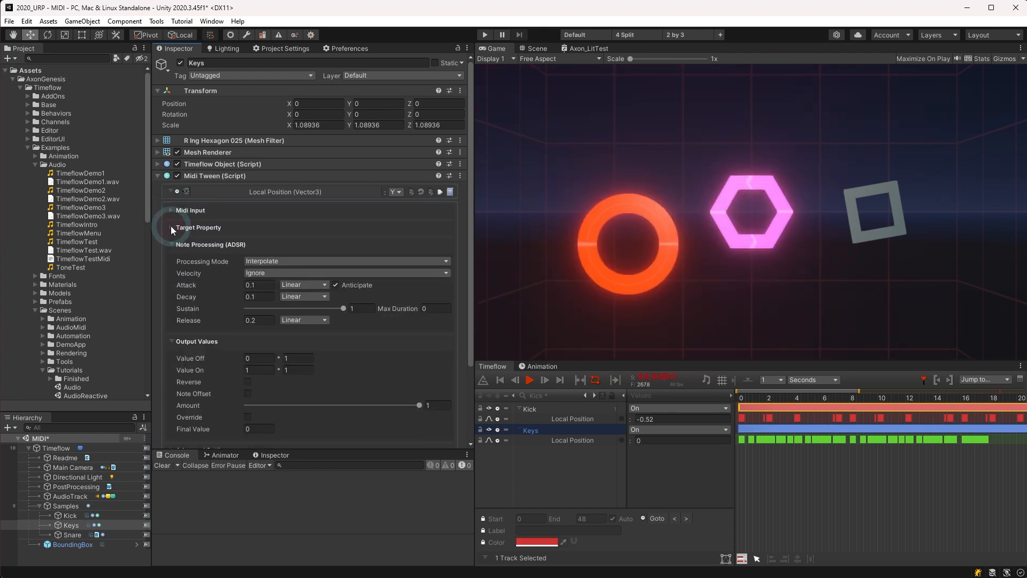
pyautogui.click(200, 259)
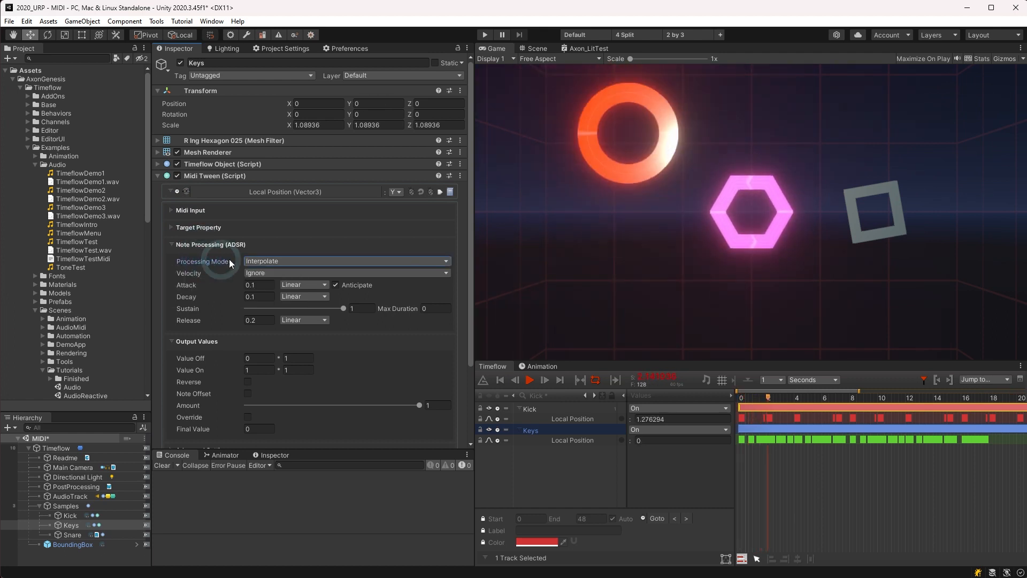
pyautogui.click(288, 260)
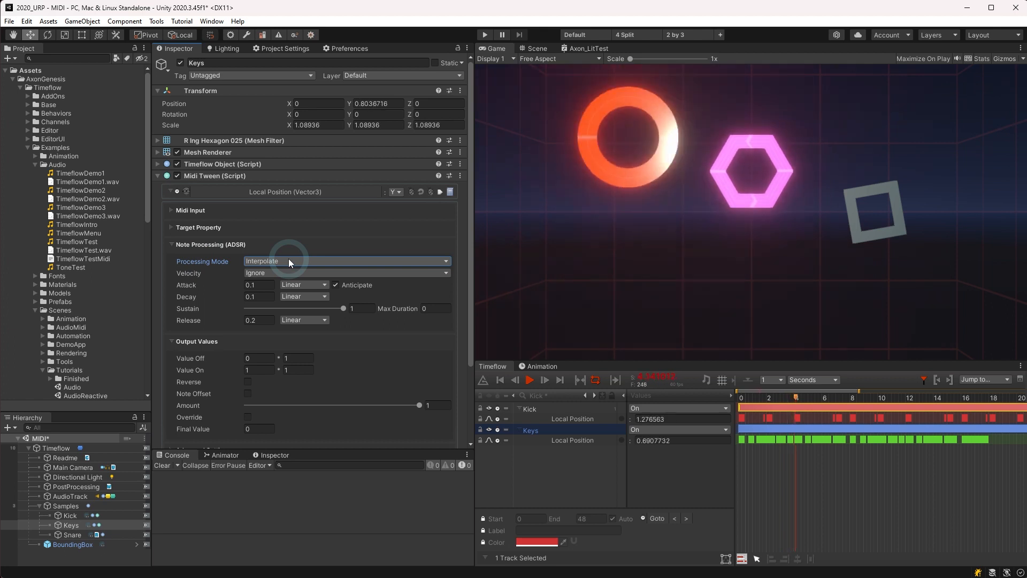
pyautogui.click(290, 282)
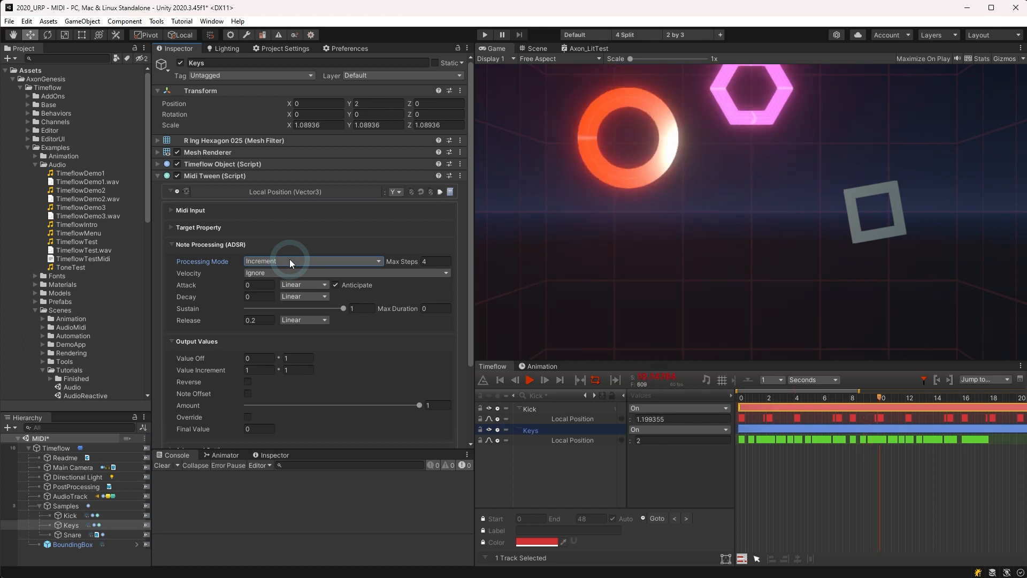
pyautogui.click(290, 260)
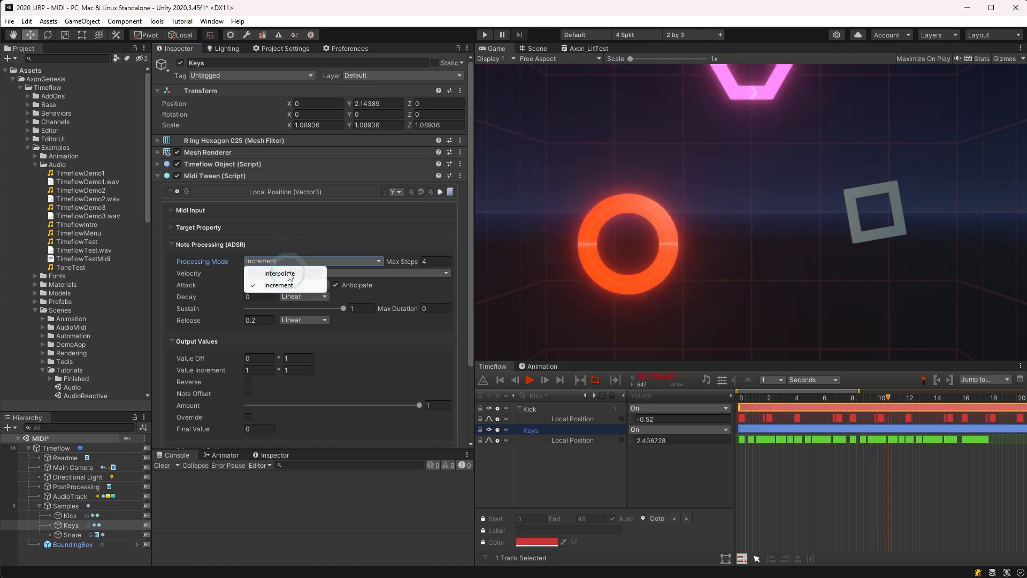
pyautogui.click(279, 274)
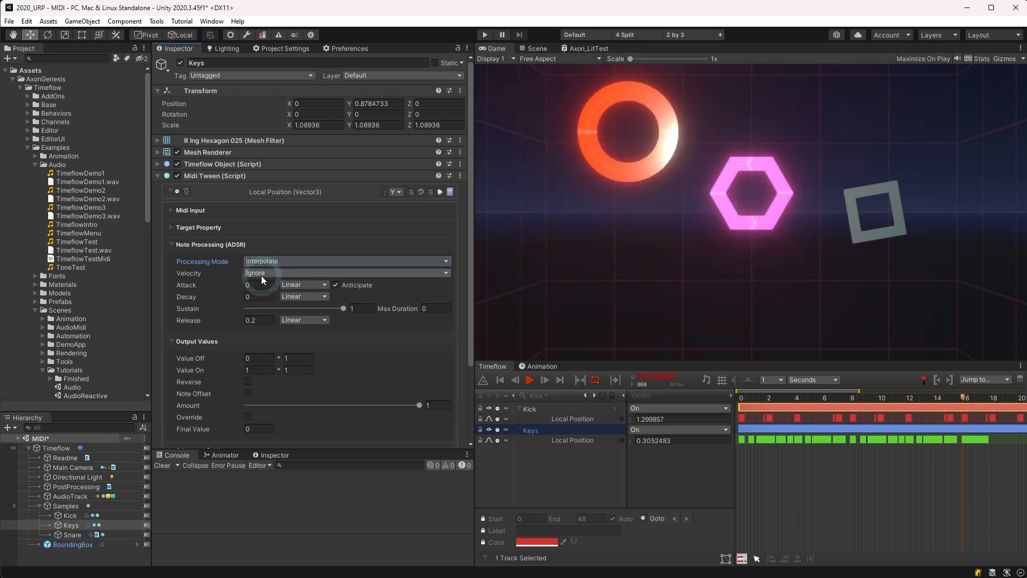
# Try the Ignore, Shorten Attack and Scale Value velocity modes on the Keys tween and set Velocity to Limit Sustain.
pyautogui.click(262, 274)
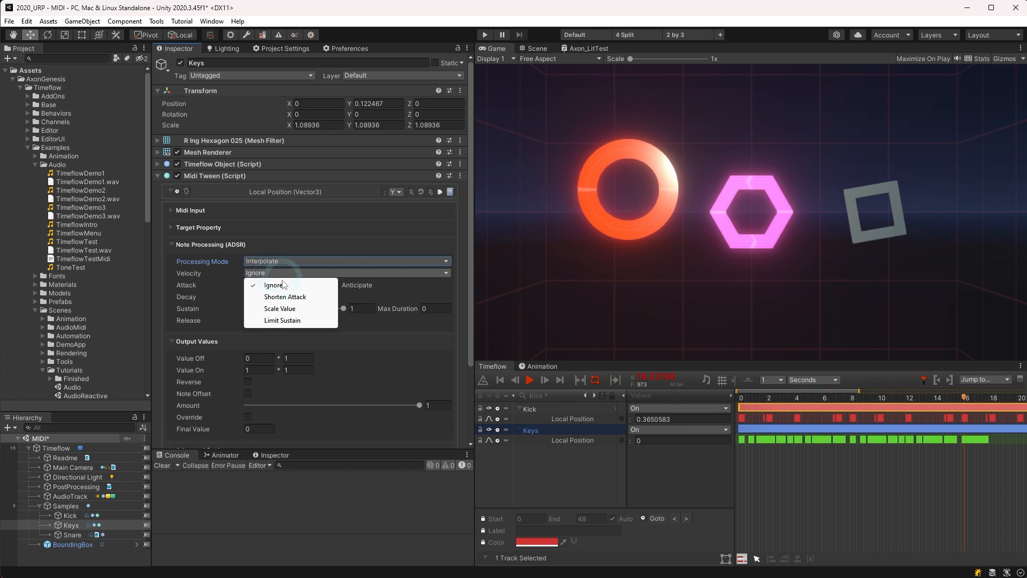
pyautogui.click(283, 284)
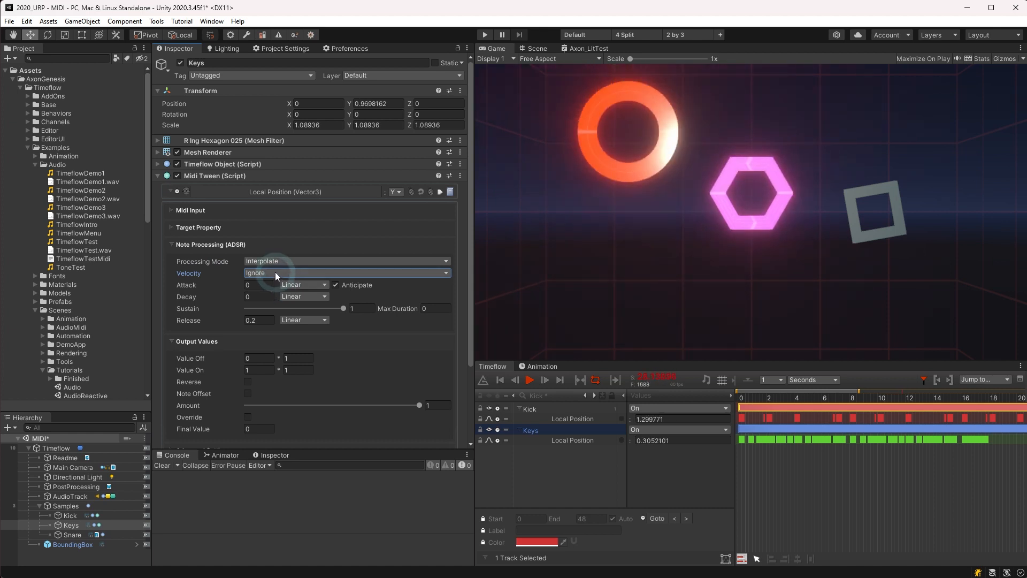
pyautogui.click(275, 272)
pyautogui.click(275, 284)
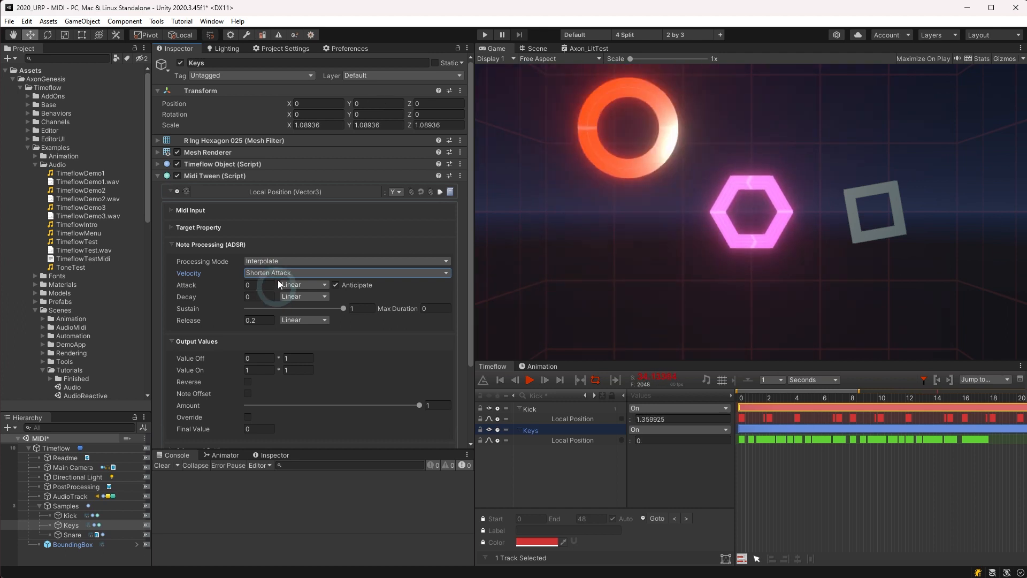
pyautogui.click(279, 269)
pyautogui.click(279, 308)
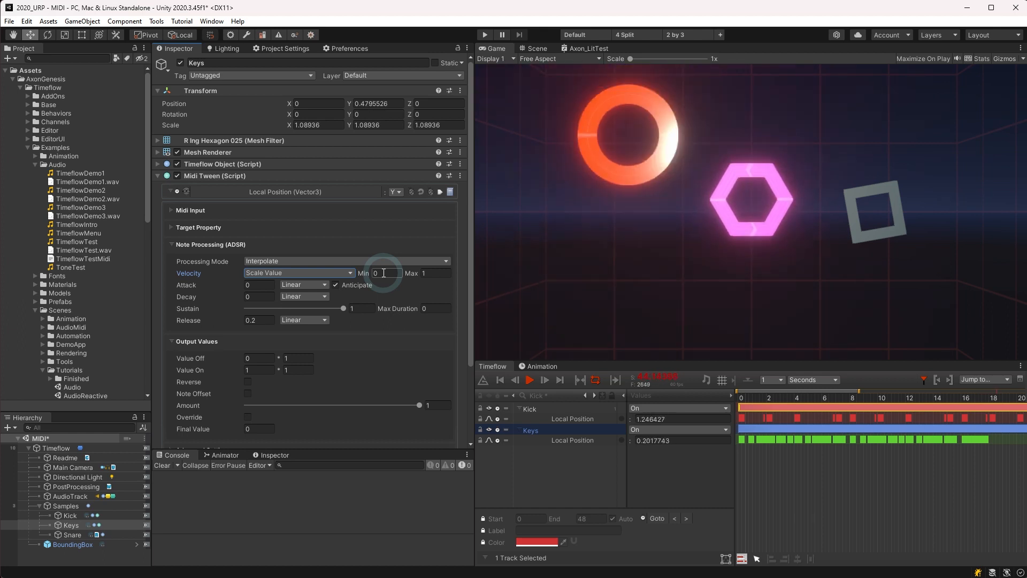
pyautogui.click(432, 273)
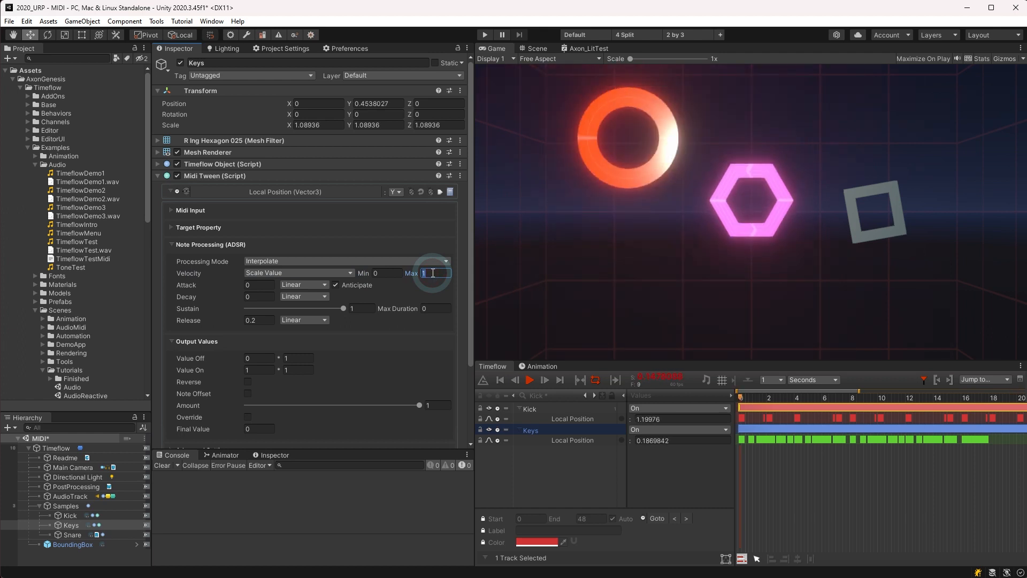
pyautogui.click(341, 273)
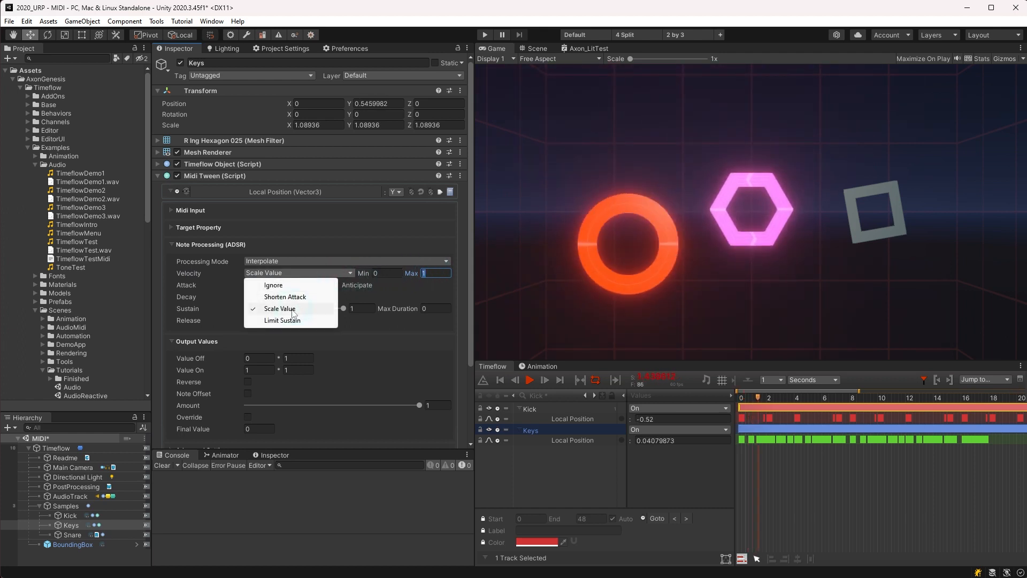
pyautogui.click(289, 320)
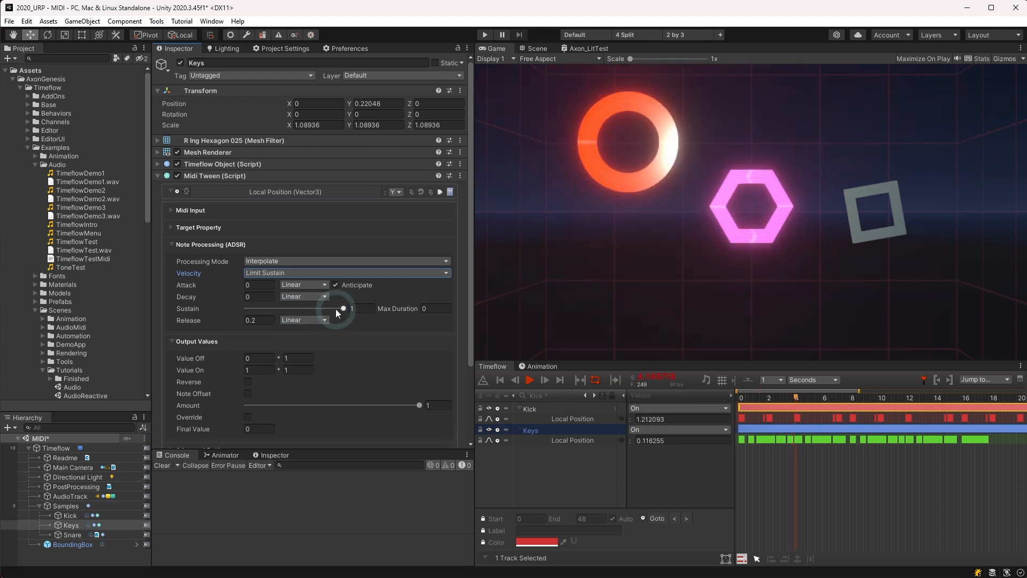
# Try lowering Sustain on the Keys tween, return it to 1, and set Velocity to Ignore.
pyautogui.moveTo(335, 309); pyautogui.dragTo(312, 309)
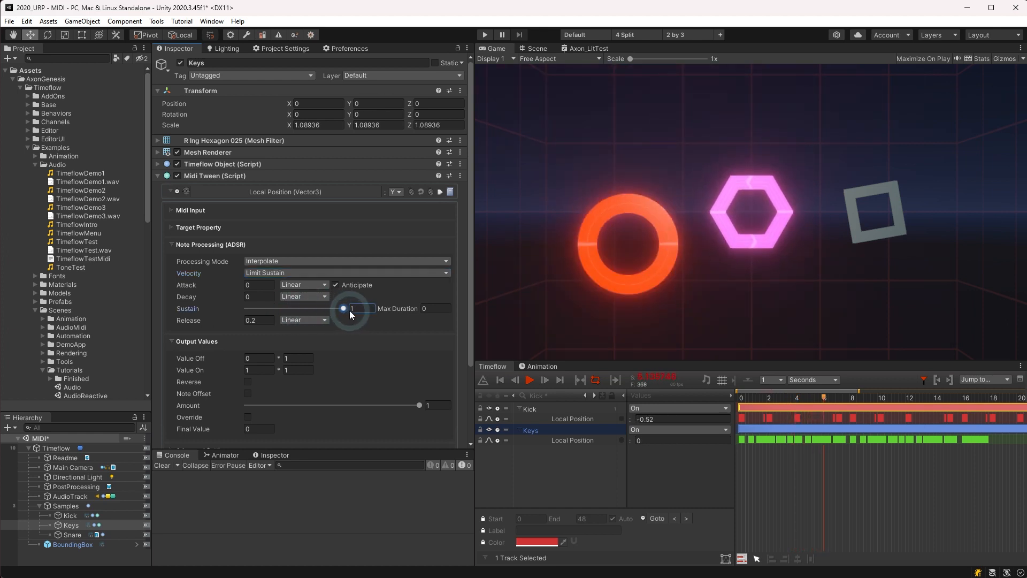
pyautogui.click(310, 272)
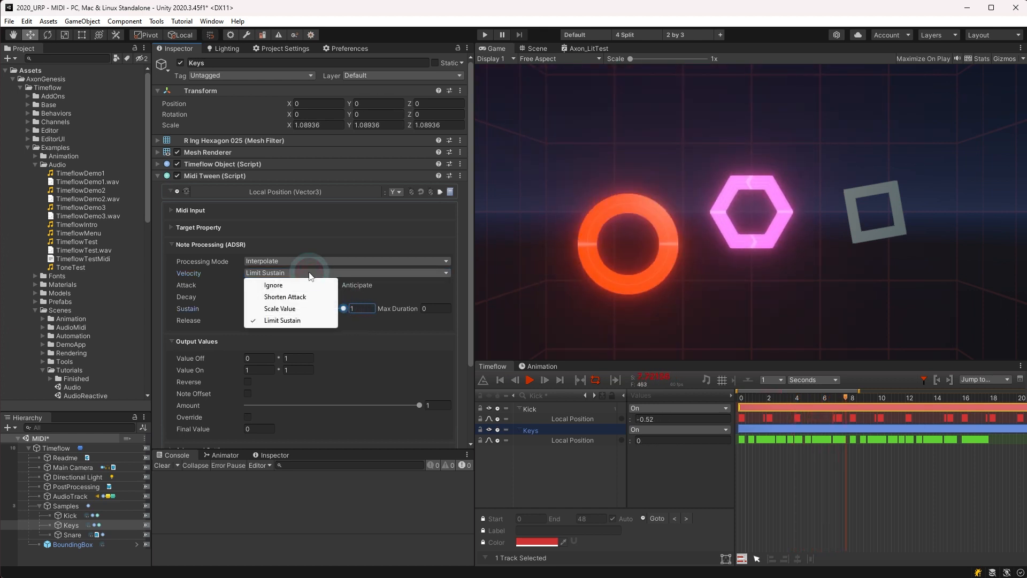
pyautogui.click(277, 287)
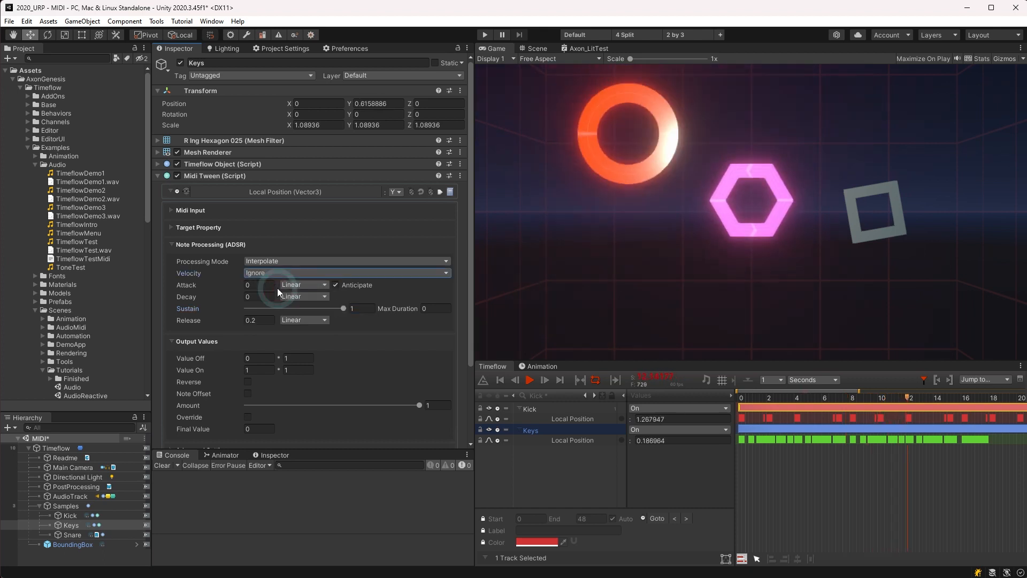
# Try Attack times up to 1.4 on the Keys tween, set Attack to 0.1, and toggle Anticipate off and back on.
pyautogui.click(231, 286)
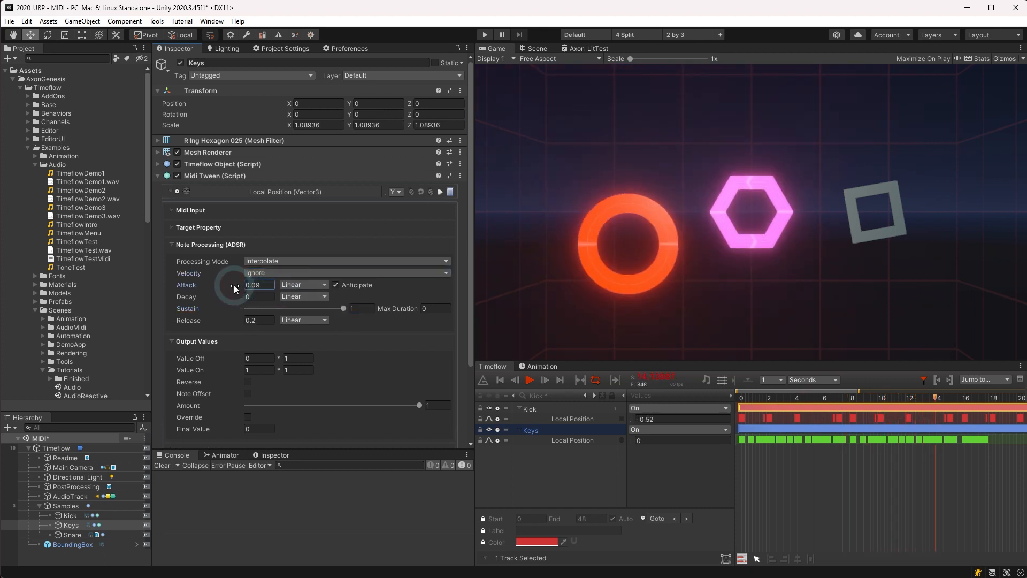
pyautogui.moveTo(234, 285); pyautogui.dragTo(236, 284)
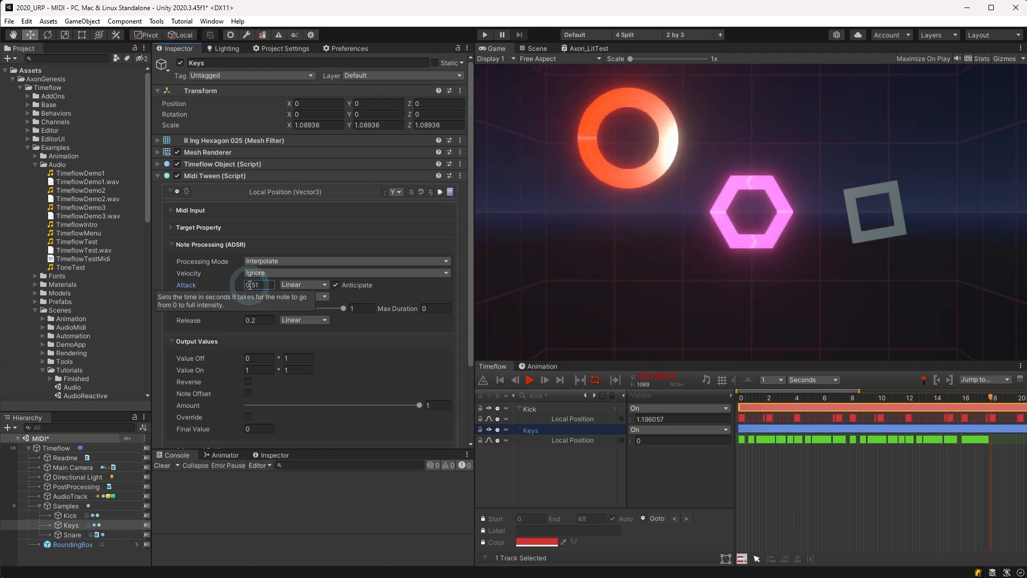
pyautogui.moveTo(243, 284)
pyautogui.mouseDown()
pyautogui.moveTo(254, 285)
pyautogui.moveTo(245, 284)
pyautogui.mouseUp()
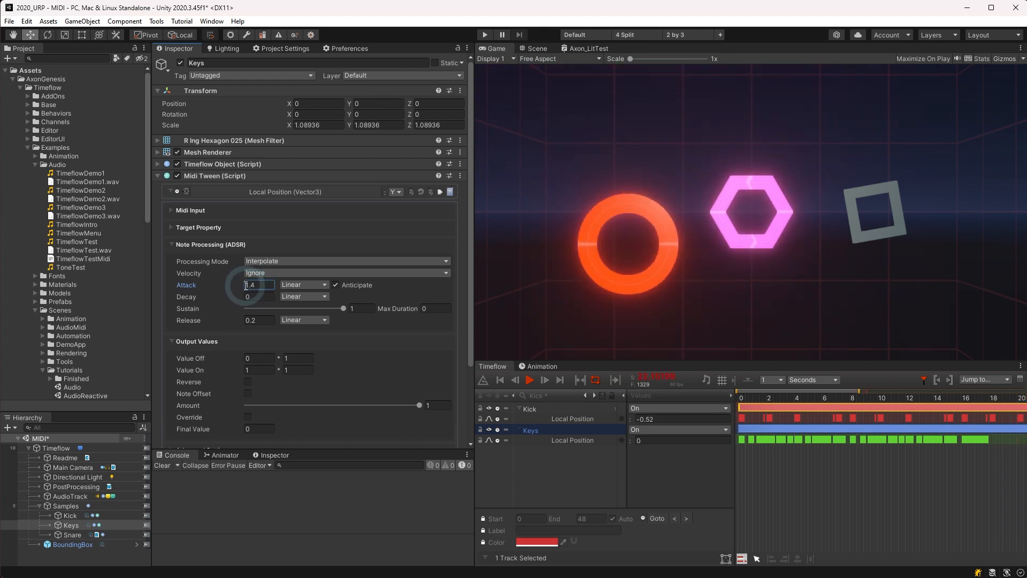
pyautogui.click(254, 285)
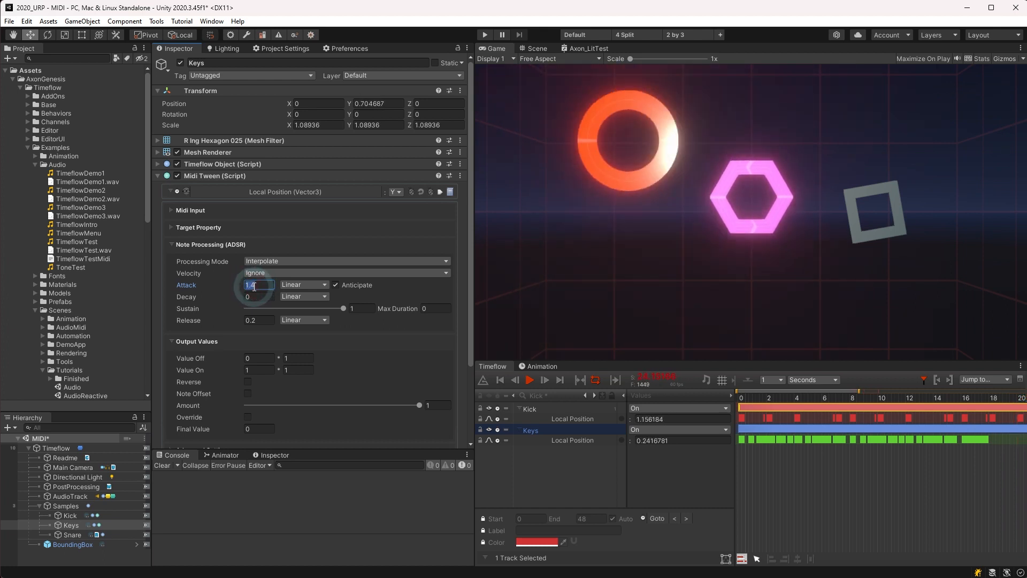
pyautogui.write('0')
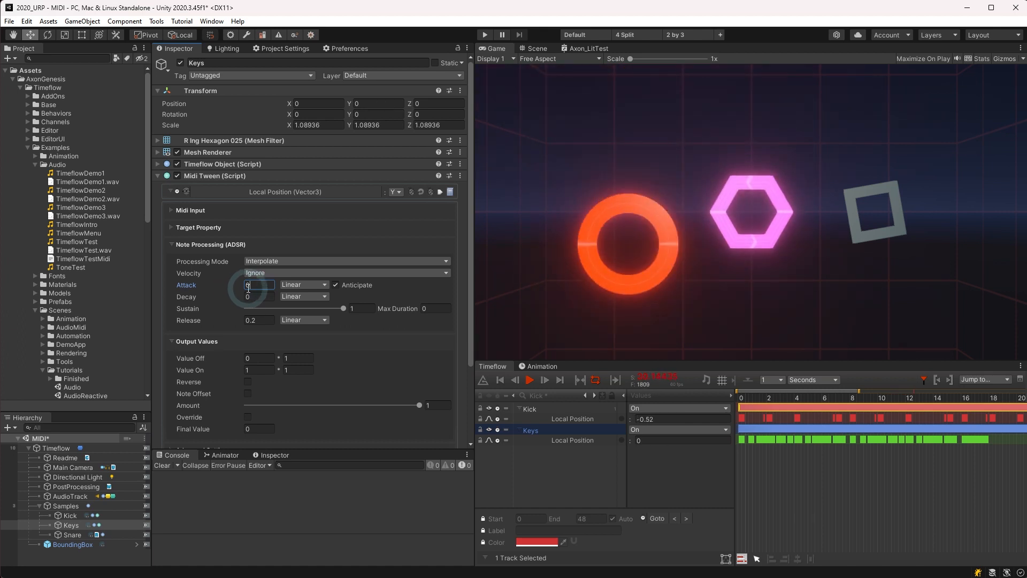
pyautogui.write('.1')
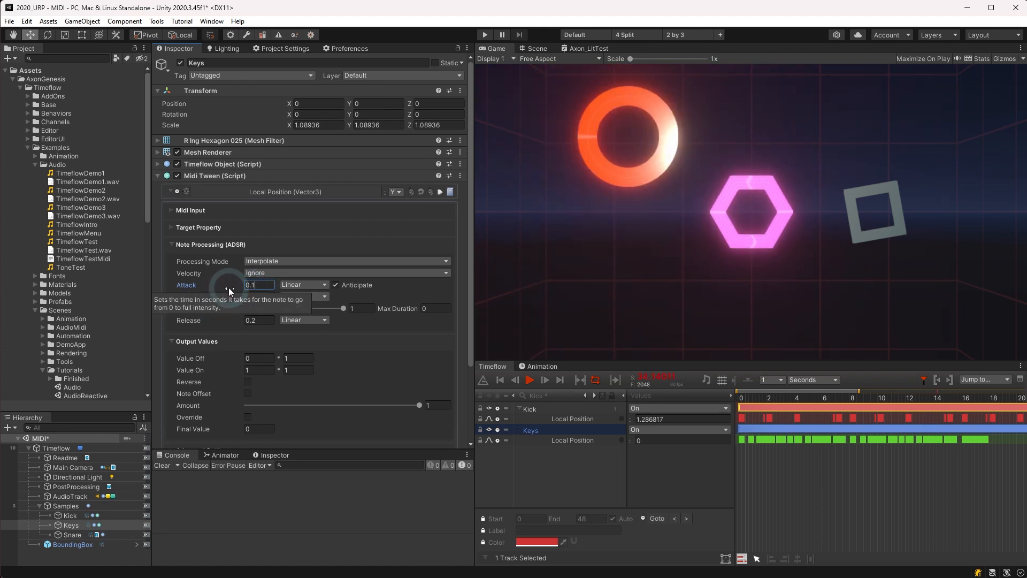
pyautogui.click(336, 284)
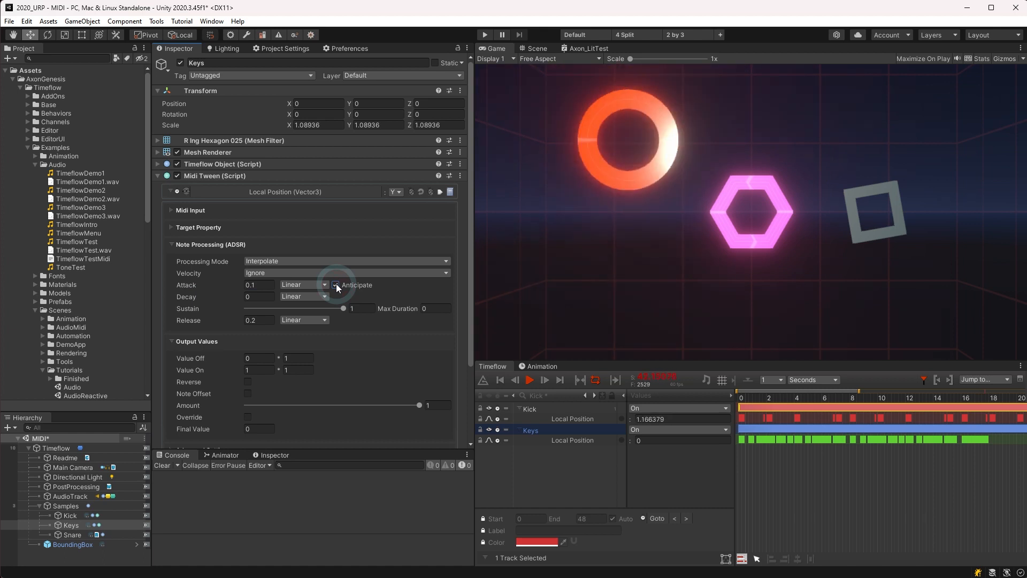
pyautogui.click(336, 284)
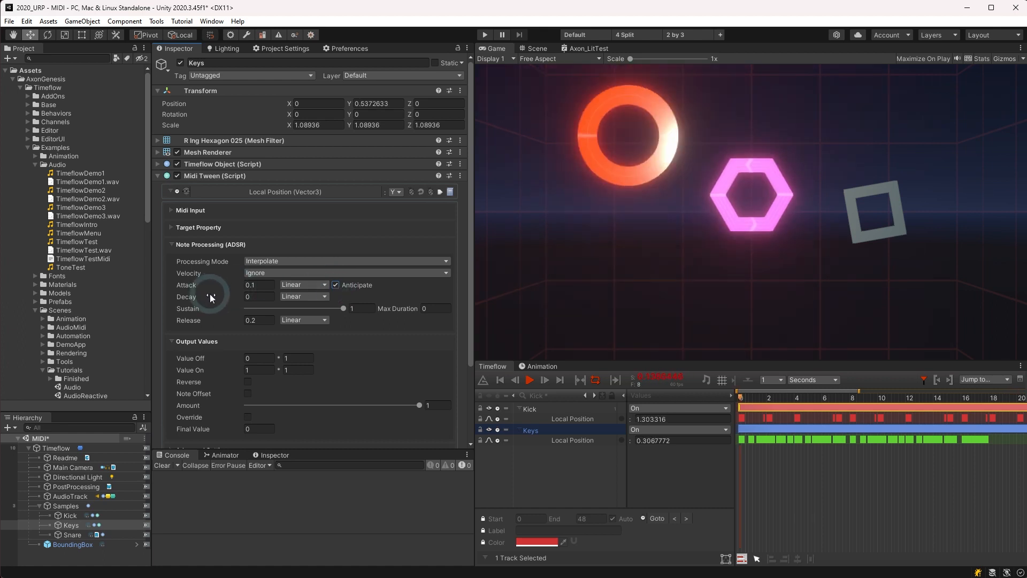
# Try a Decay of 0.33 with reduced Sustain on the Keys tween, and set Decay to 0.1 and Sustain to 1.
pyautogui.moveTo(210, 297); pyautogui.dragTo(233, 296)
pyautogui.click(293, 309)
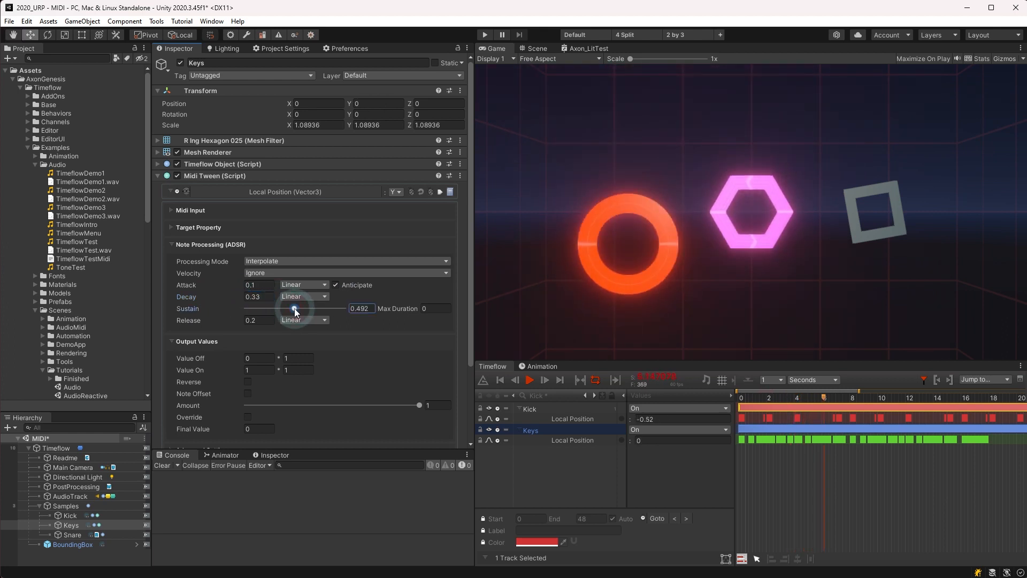
pyautogui.moveTo(294, 309); pyautogui.dragTo(315, 308)
pyautogui.moveTo(250, 296); pyautogui.dragTo(285, 297)
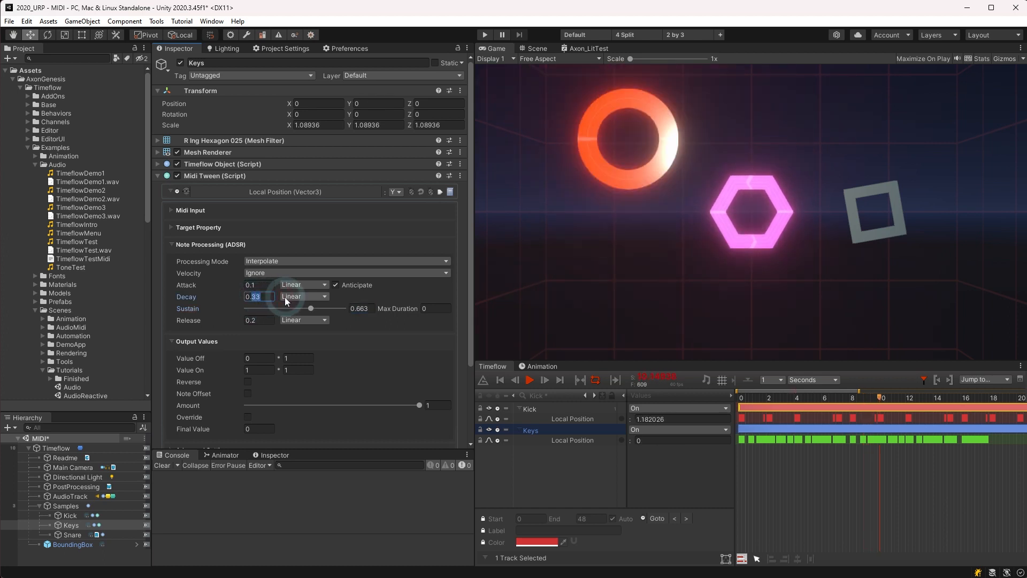
pyautogui.write('0.1')
pyautogui.press('Tab')
pyautogui.write('1')
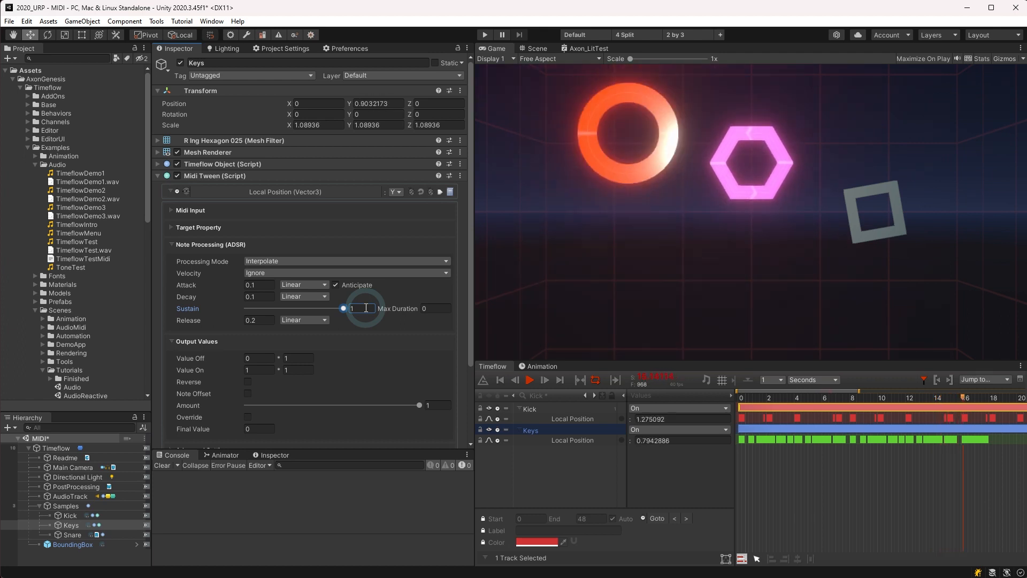
# Try a Sustain of about 0.54 on the Keys tween, return it to 1, and leave Max Duration at 0.
pyautogui.moveTo(343, 309); pyautogui.dragTo(300, 310)
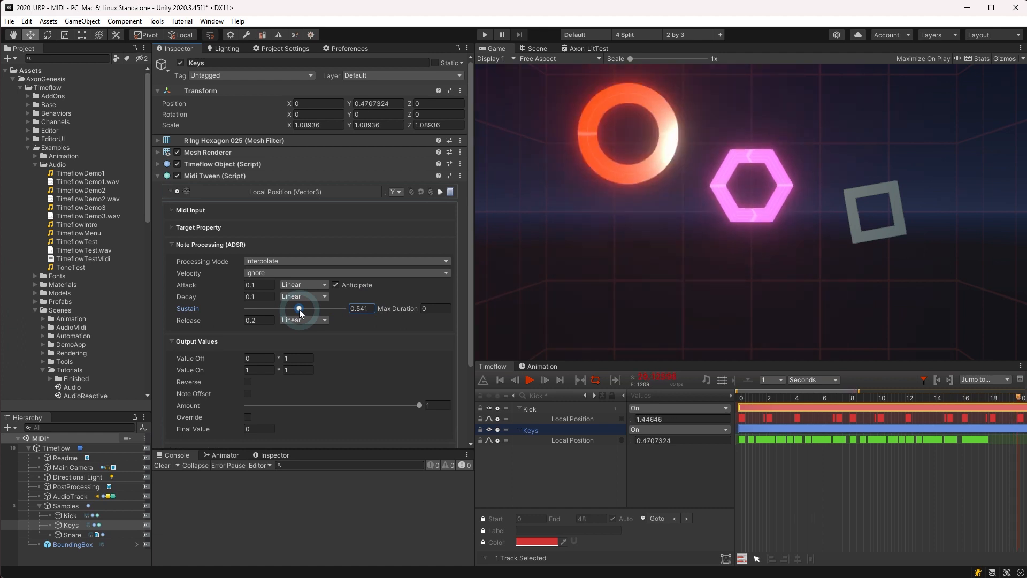
pyautogui.moveTo(300, 309); pyautogui.dragTo(367, 309)
pyautogui.click(429, 309)
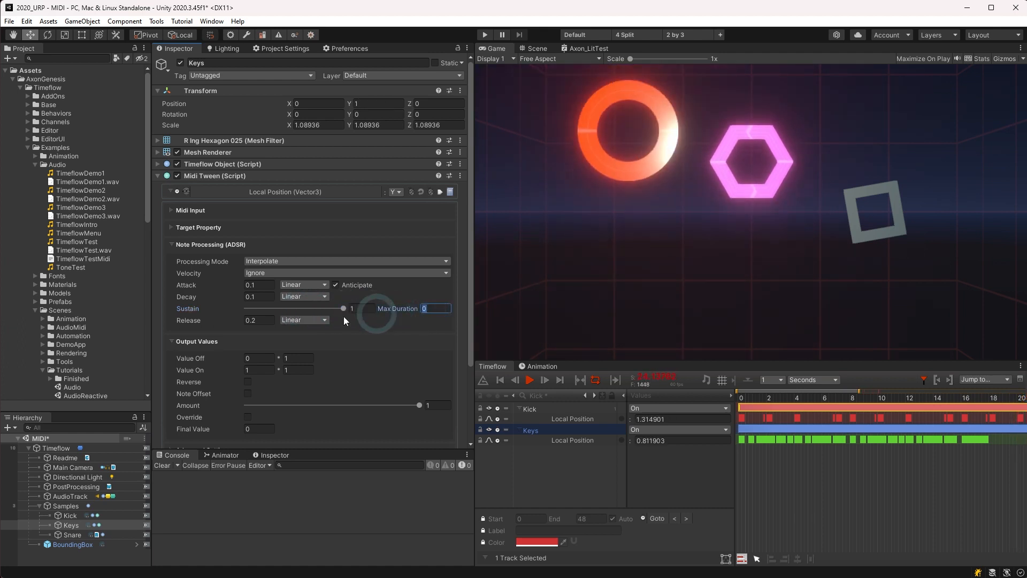
# Try a Release of 1.04 on the Keys tween and shorten it again.
pyautogui.click(262, 321)
pyautogui.moveTo(242, 322); pyautogui.dragTo(232, 320)
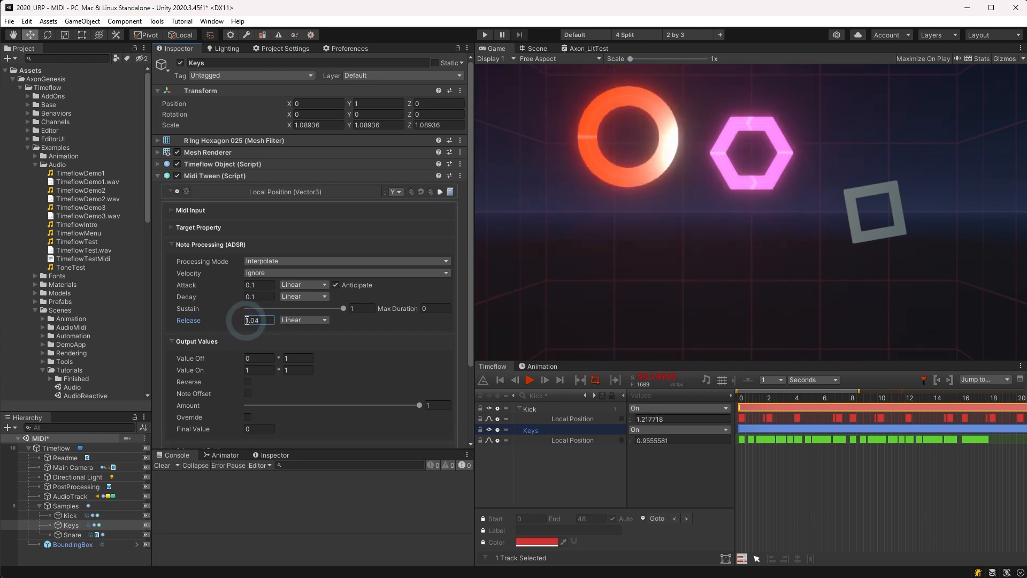
pyautogui.moveTo(238, 320)
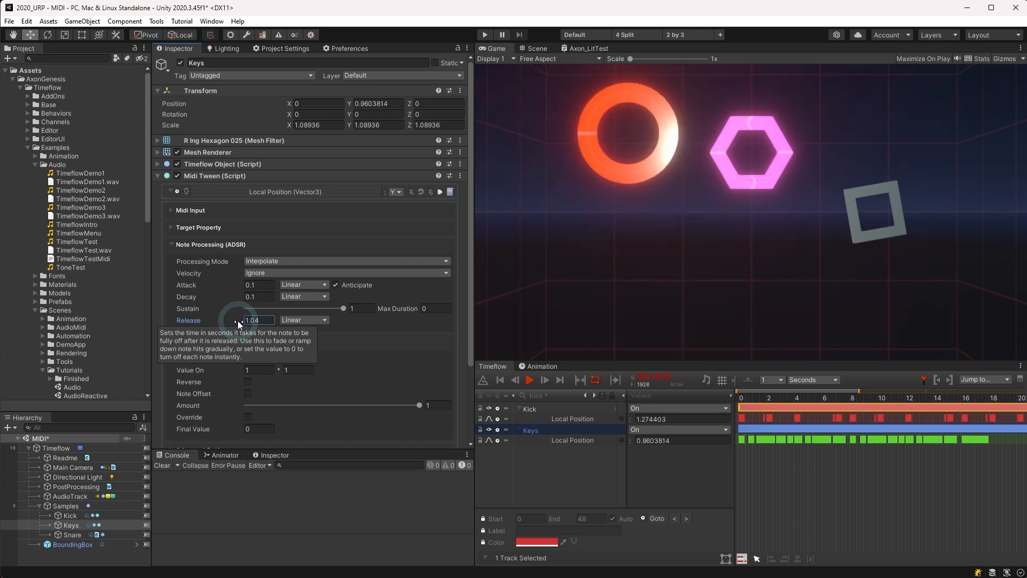
pyautogui.moveTo(237, 320); pyautogui.dragTo(223, 321)
# Add the Snare object to the timeline and give it a Midi Tween on its Local Rotation Z.
pyautogui.click(74, 535)
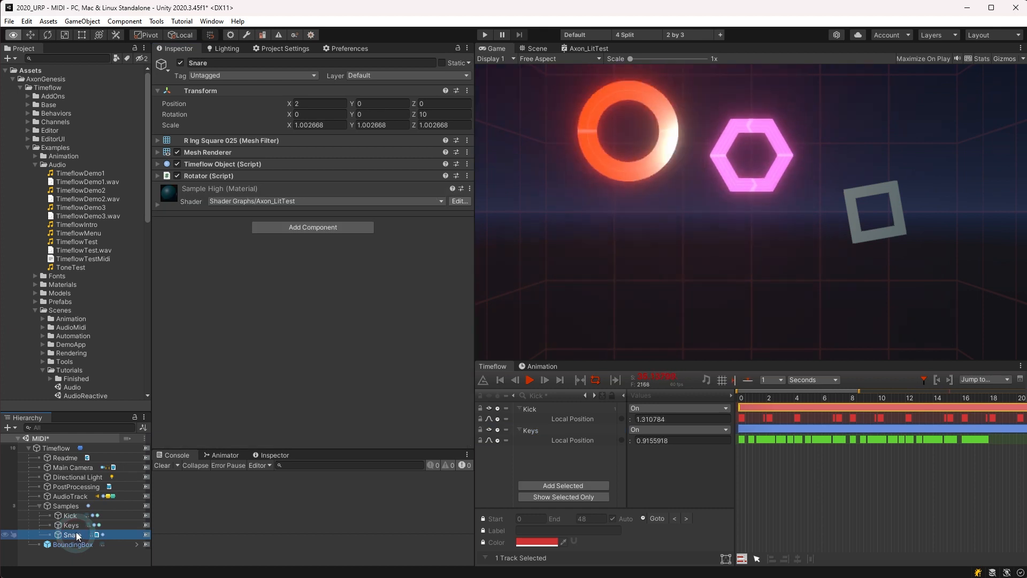
pyautogui.hotkey('alt', 'a')
pyautogui.rightClick(536, 451)
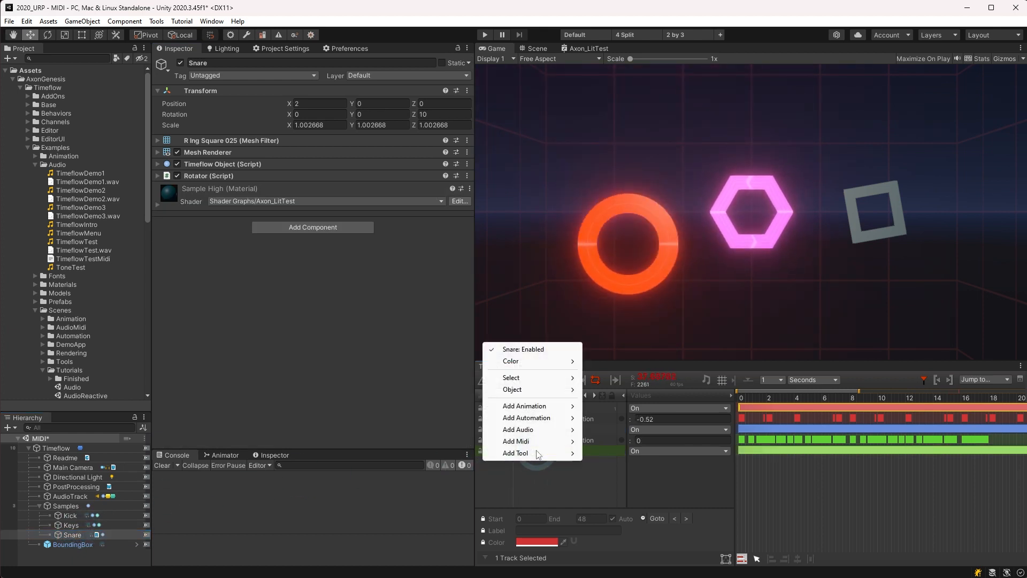
pyautogui.moveTo(542, 443)
pyautogui.moveTo(626, 466)
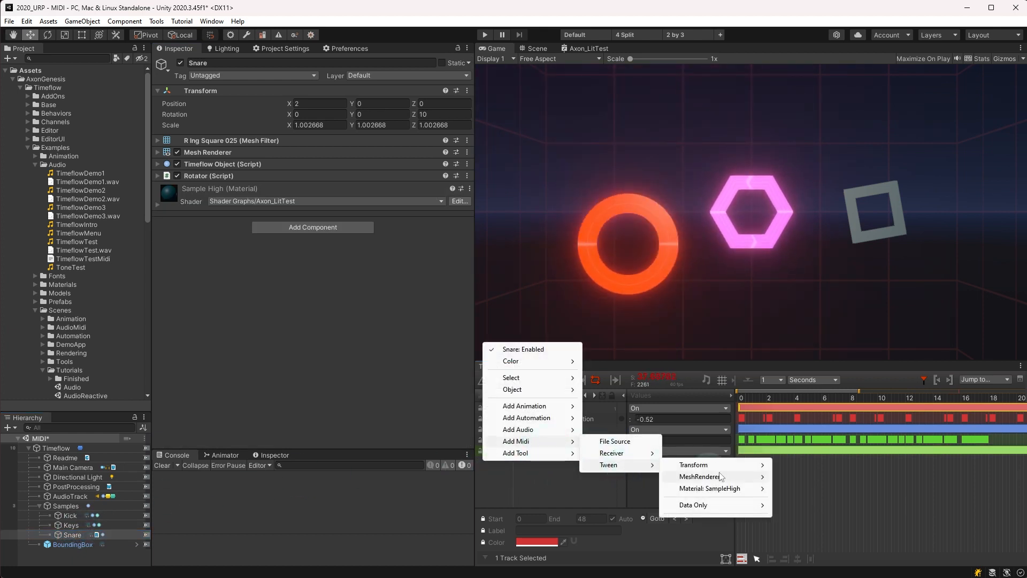
pyautogui.moveTo(695, 465)
pyautogui.moveTo(816, 467)
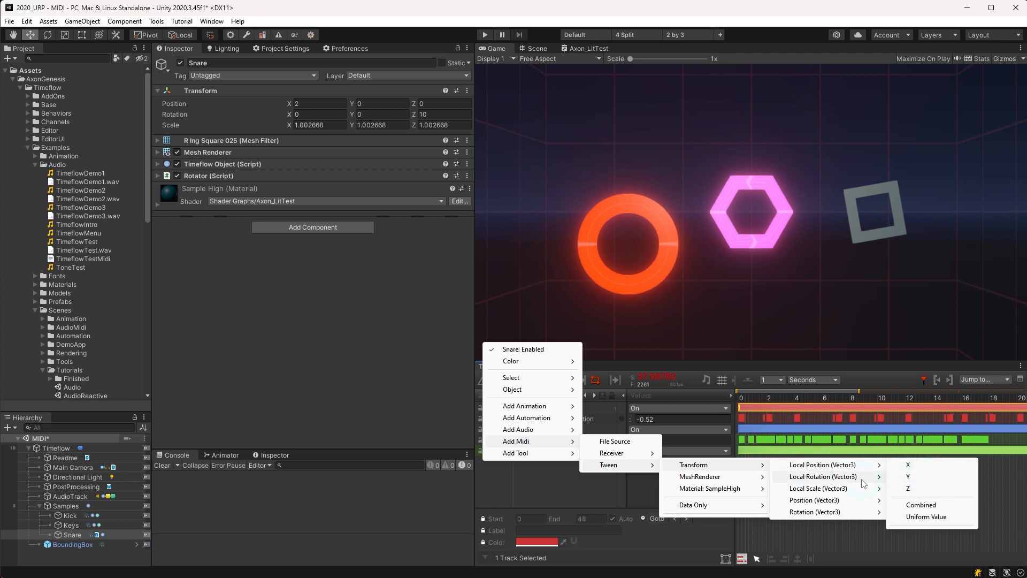
pyautogui.moveTo(864, 483)
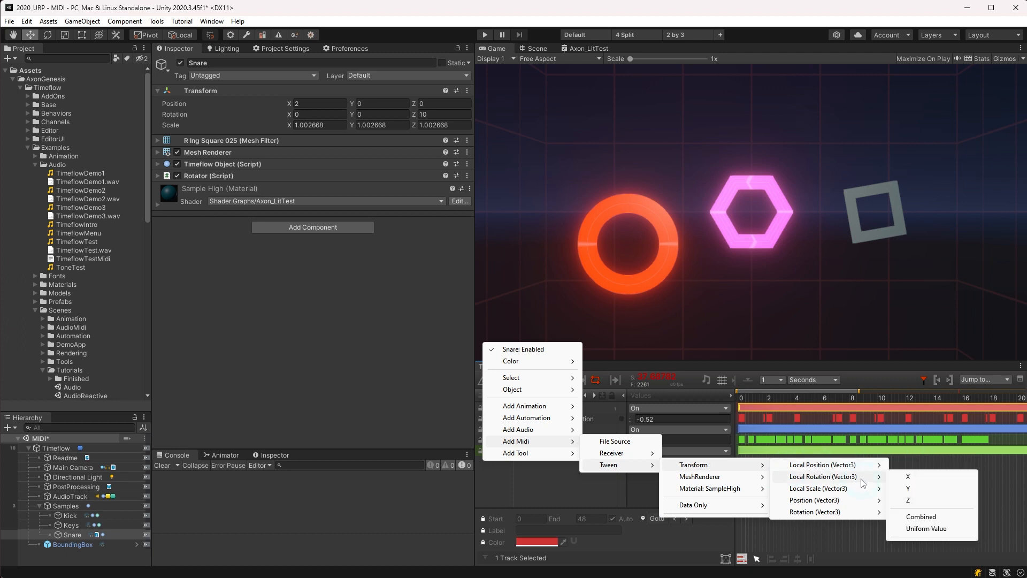
pyautogui.click(920, 500)
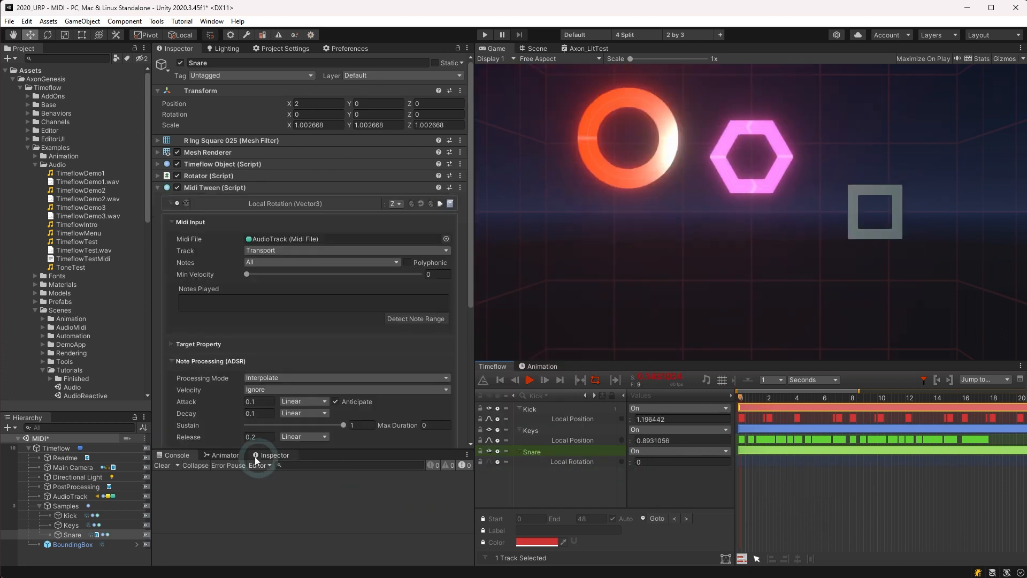
# Assign the SNARE Ch1 track to the Snare rotation tween and set its Value On to 90.
pyautogui.click(261, 250)
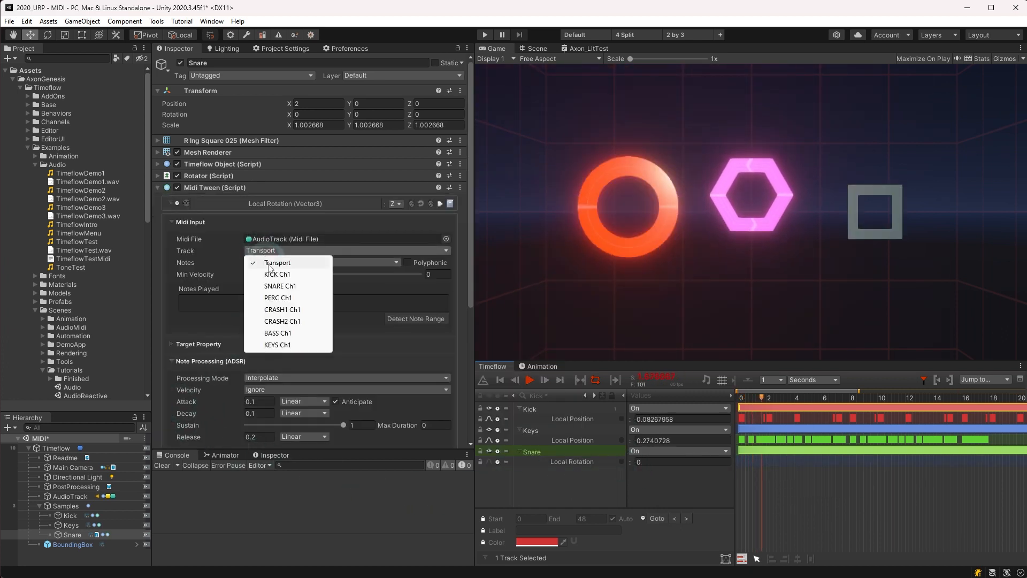
pyautogui.click(278, 288)
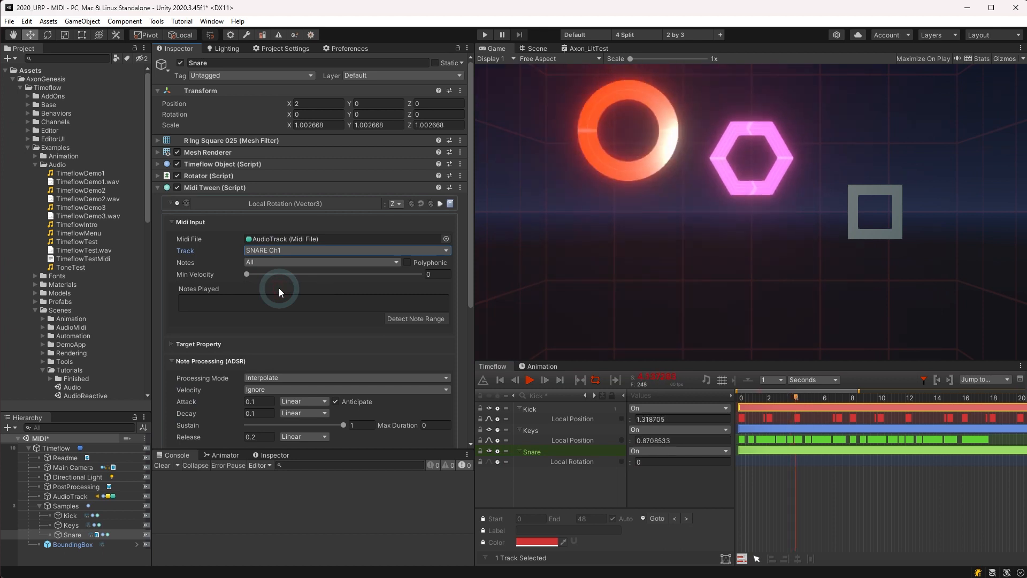
pyautogui.scroll(-3, 253, 310)
pyautogui.click(256, 294)
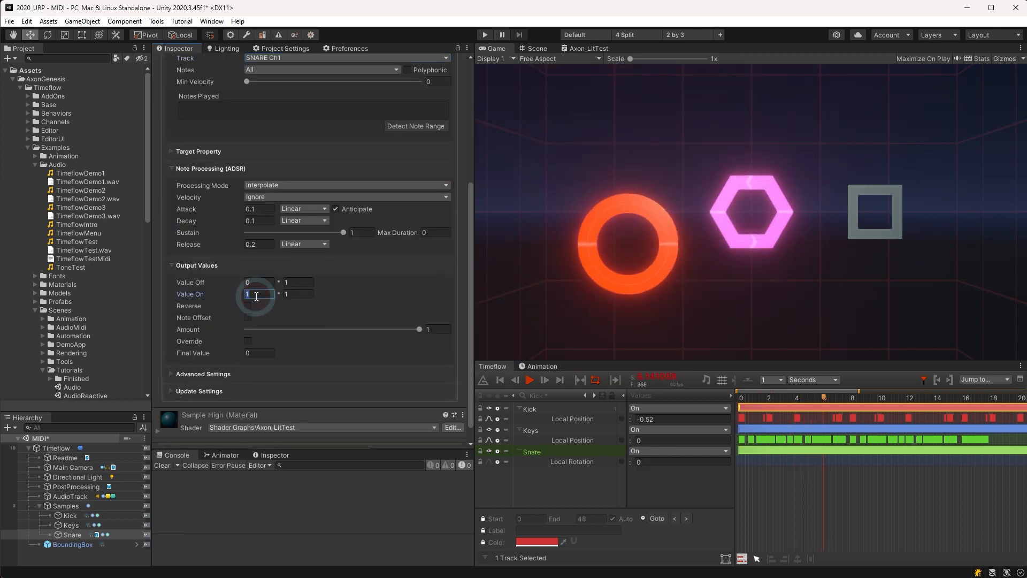
pyautogui.write('90')
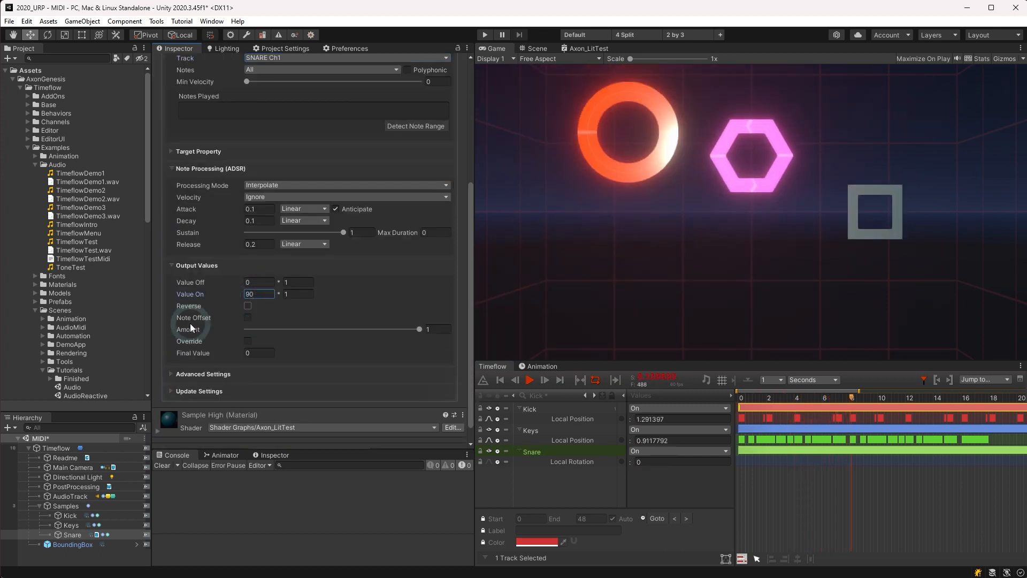
pyautogui.click(189, 294)
pyautogui.click(449, 320)
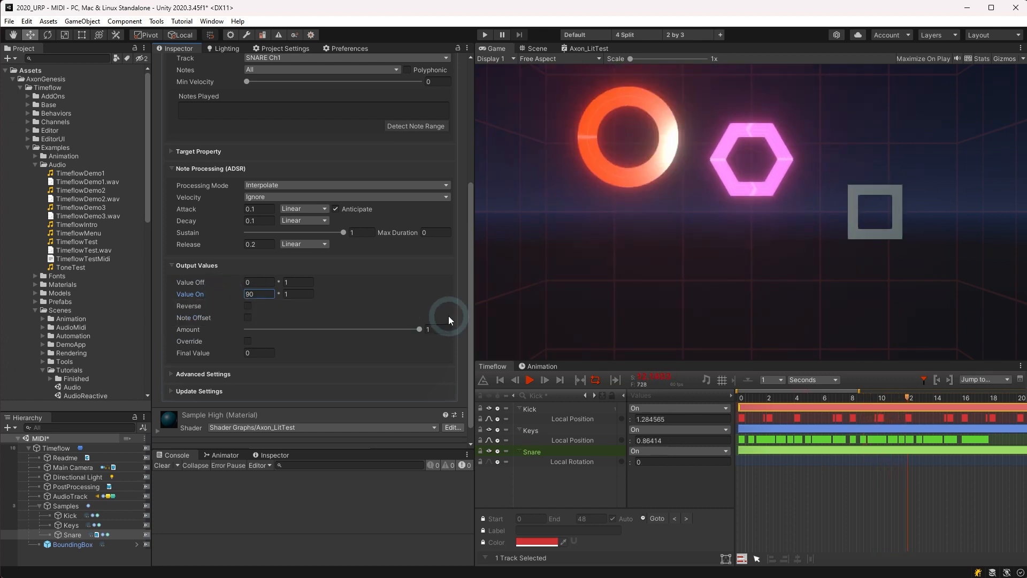
pyautogui.click(942, 154)
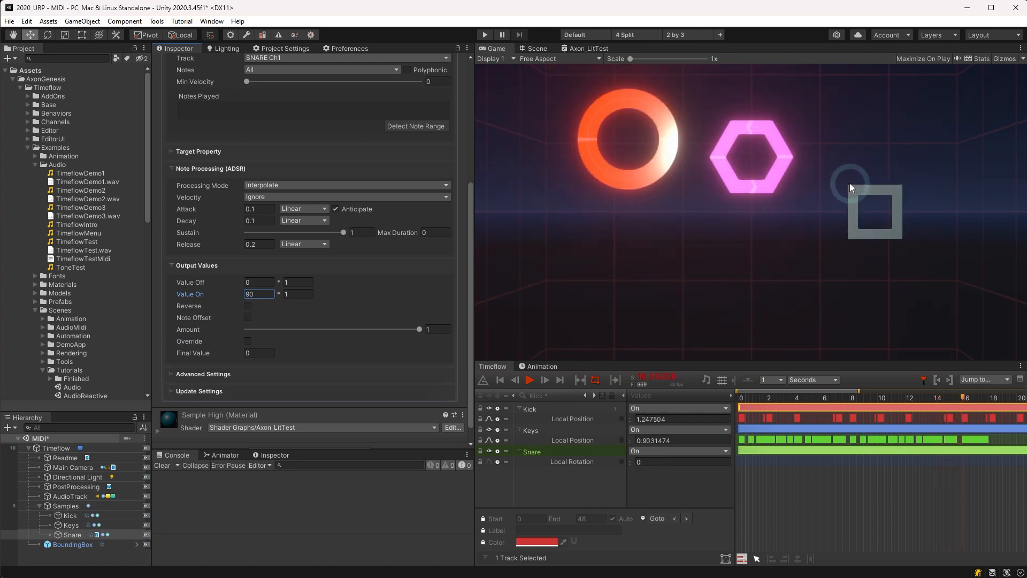
# Switch the Snare tween's Processing Mode to Increment with 8 Max Steps and a Value Increment of 45.
pyautogui.click(309, 185)
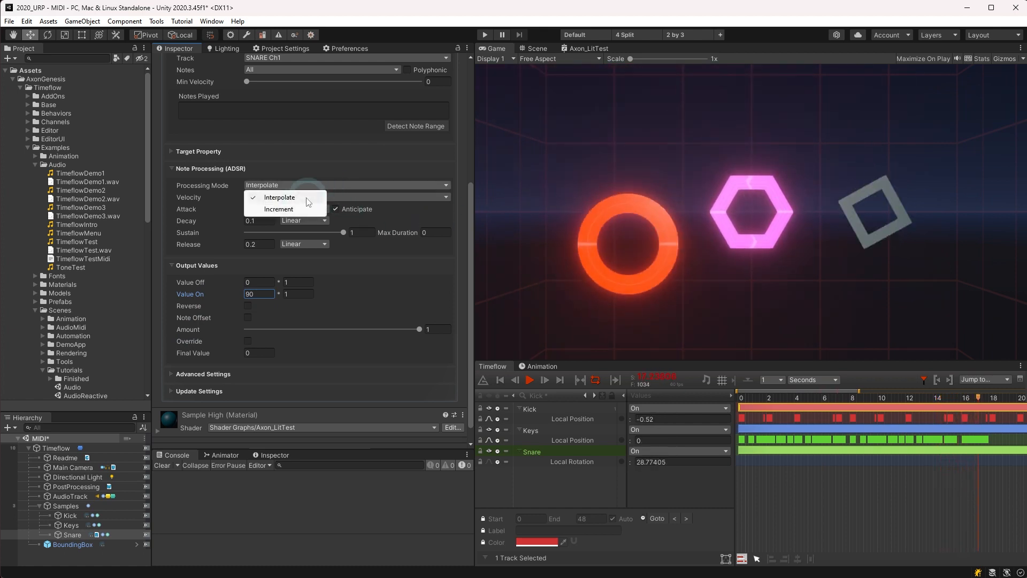
pyautogui.click(282, 210)
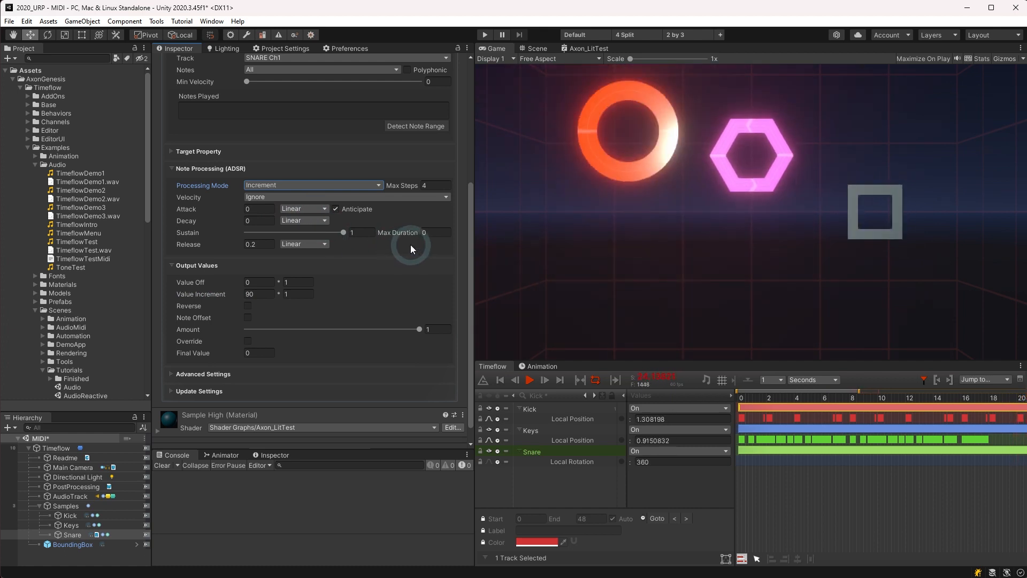
pyautogui.click(433, 185)
pyautogui.write('8')
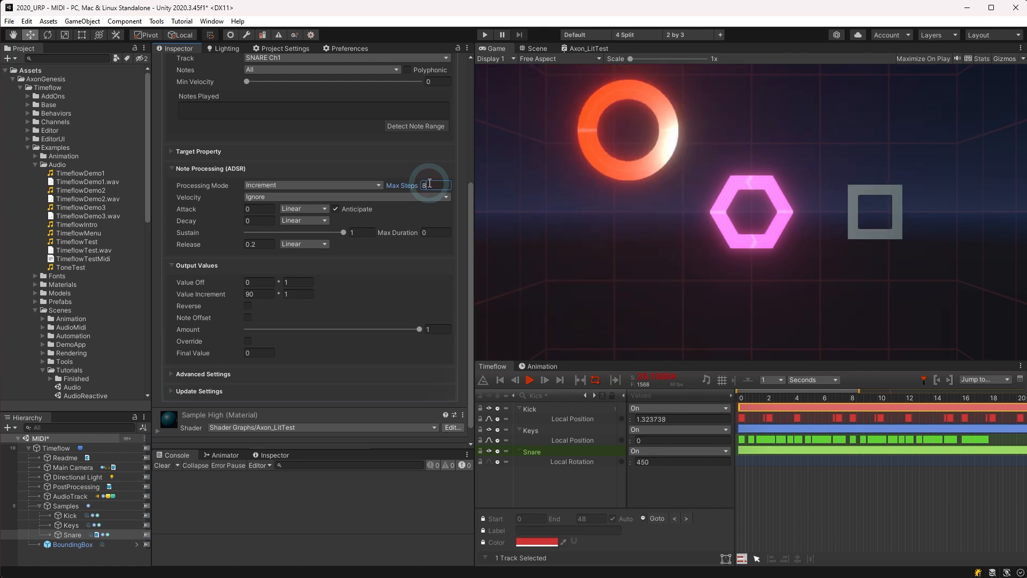
pyautogui.click(258, 293)
pyautogui.write('45')
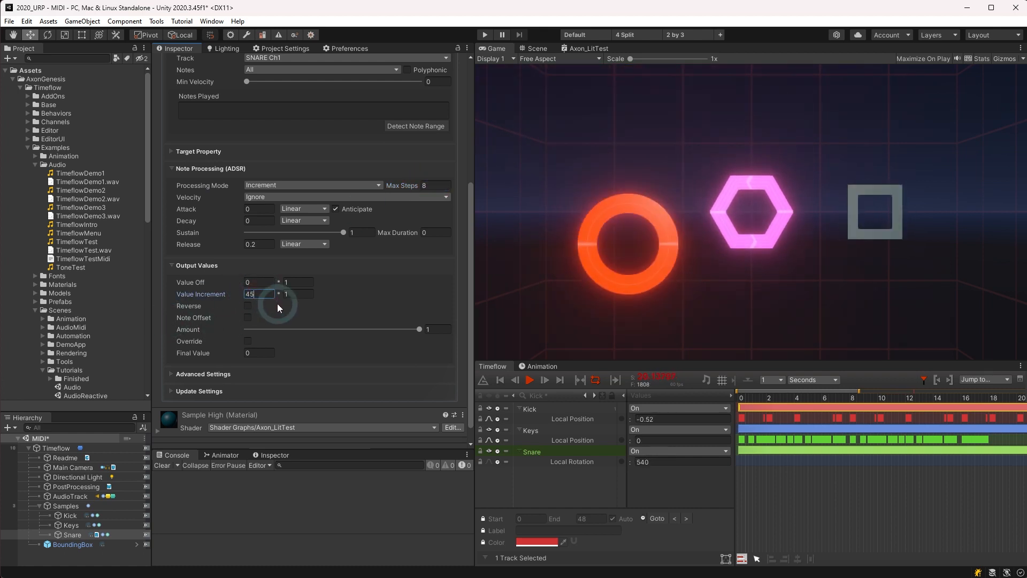
pyautogui.press('Tab')
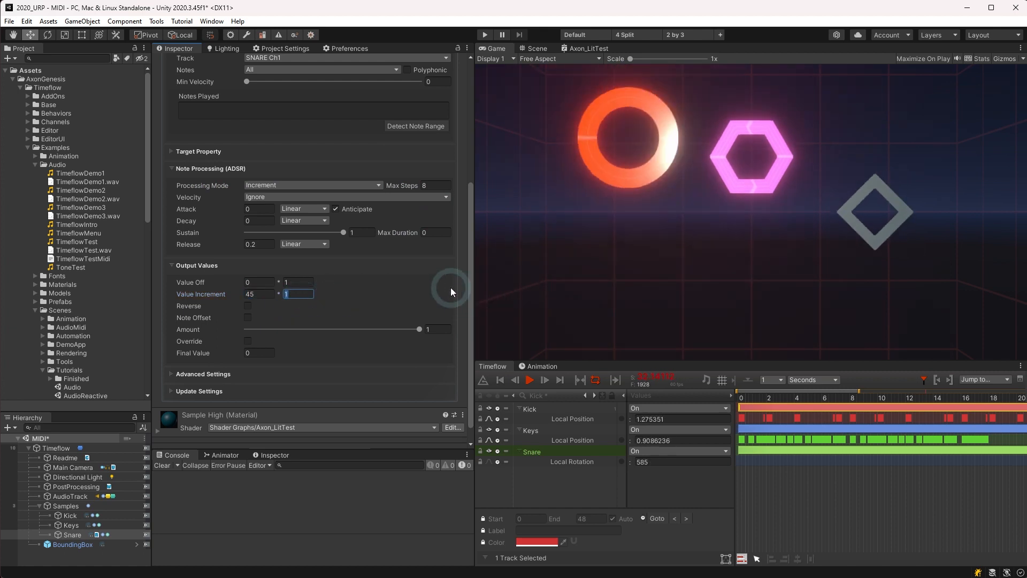
# Collapse the Snare tween's Midi Input section and set Max Steps to 0.
pyautogui.scroll(6, 230, 255)
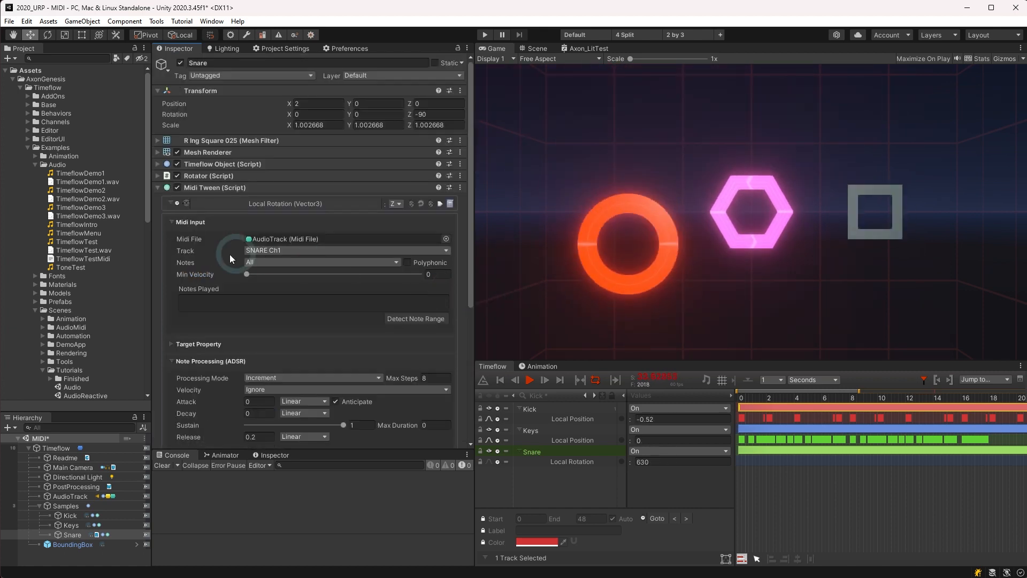
pyautogui.click(171, 222)
pyautogui.click(427, 273)
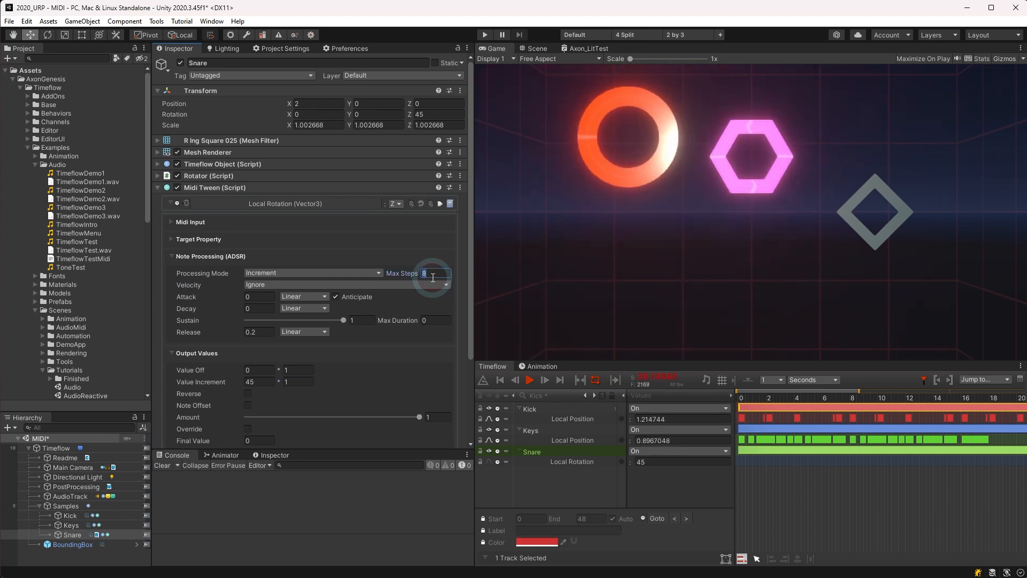
pyautogui.write('0')
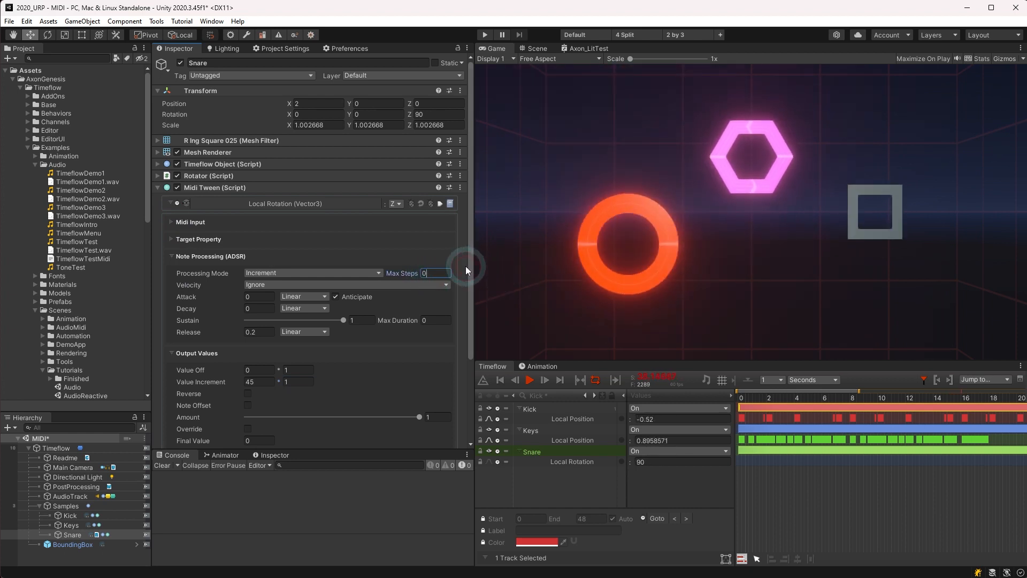
pyautogui.press('Tab')
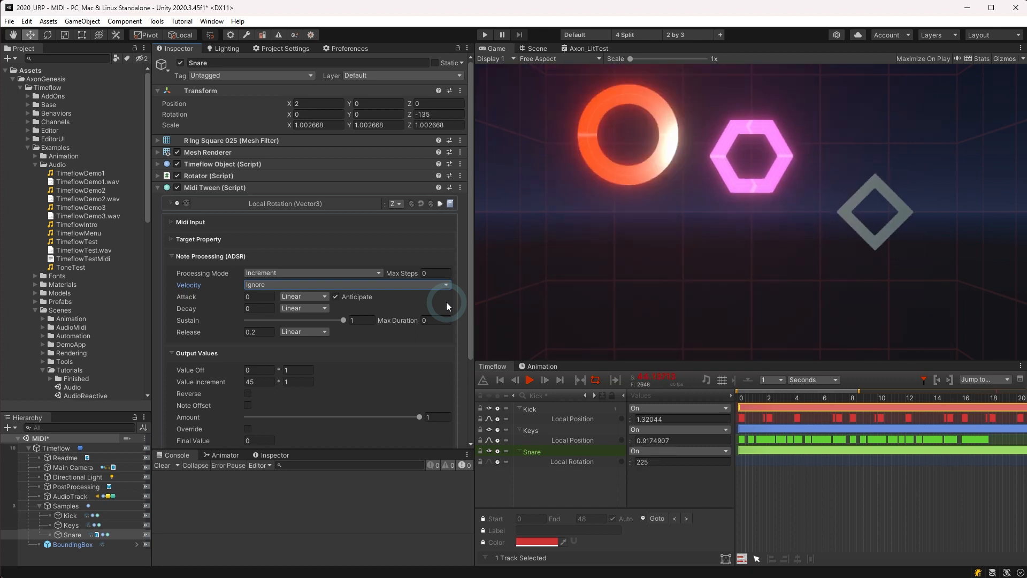
pyautogui.scroll(-3, 446, 302)
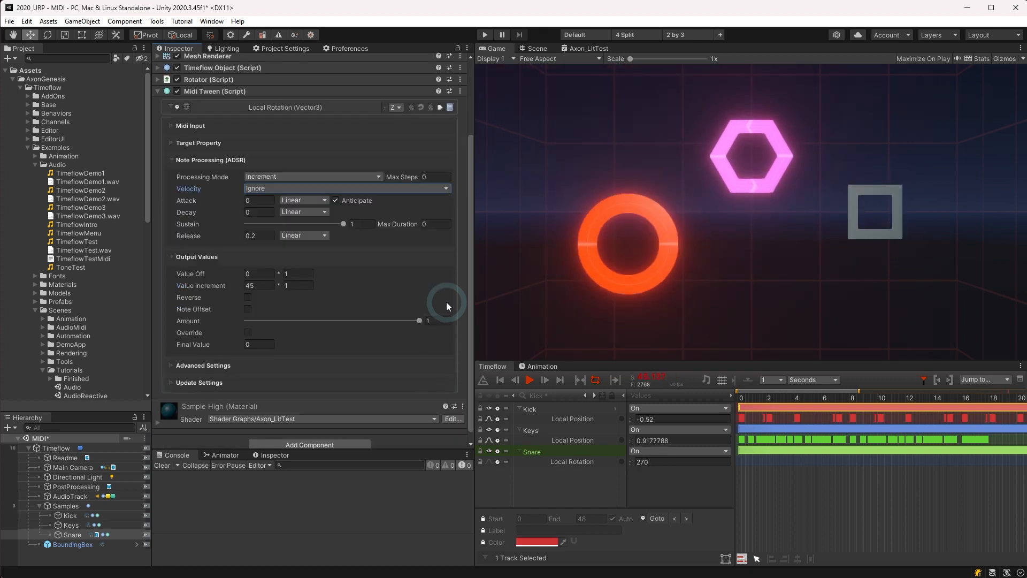